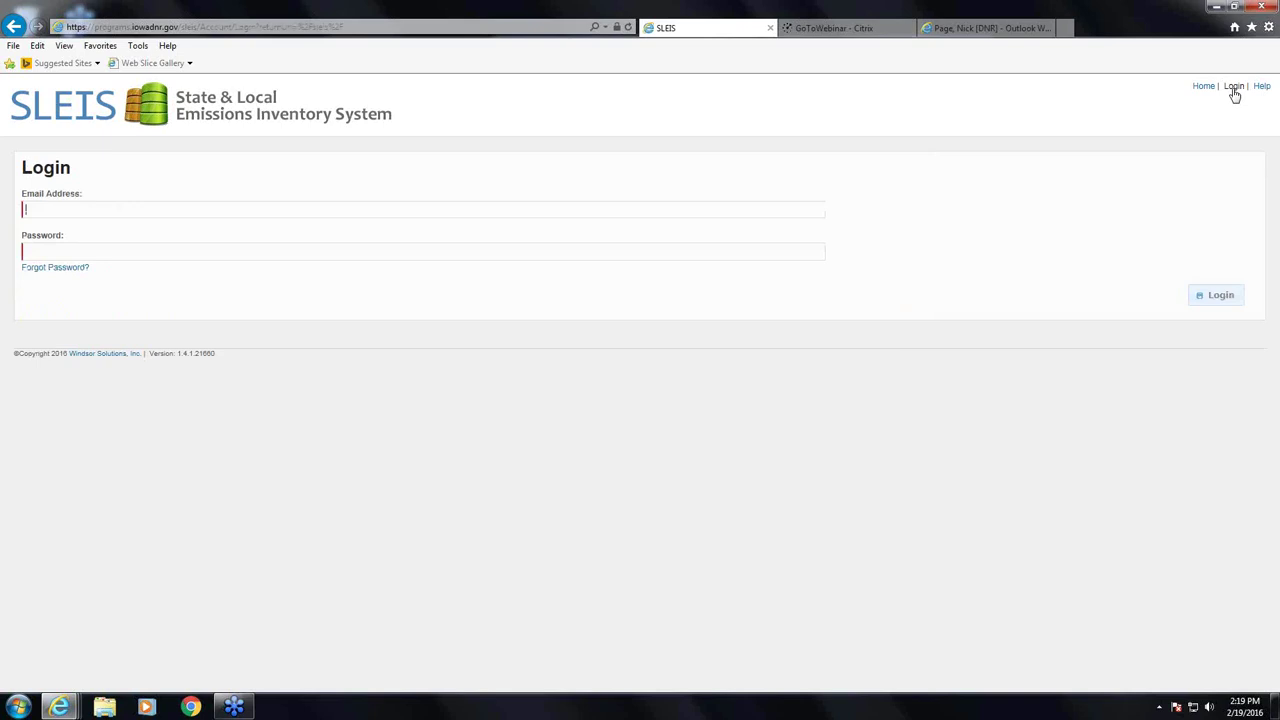
# - Log in to SLEIS with the account e-mail address and password
pyautogui.write('••••••••')
pyautogui.click(1220, 296)
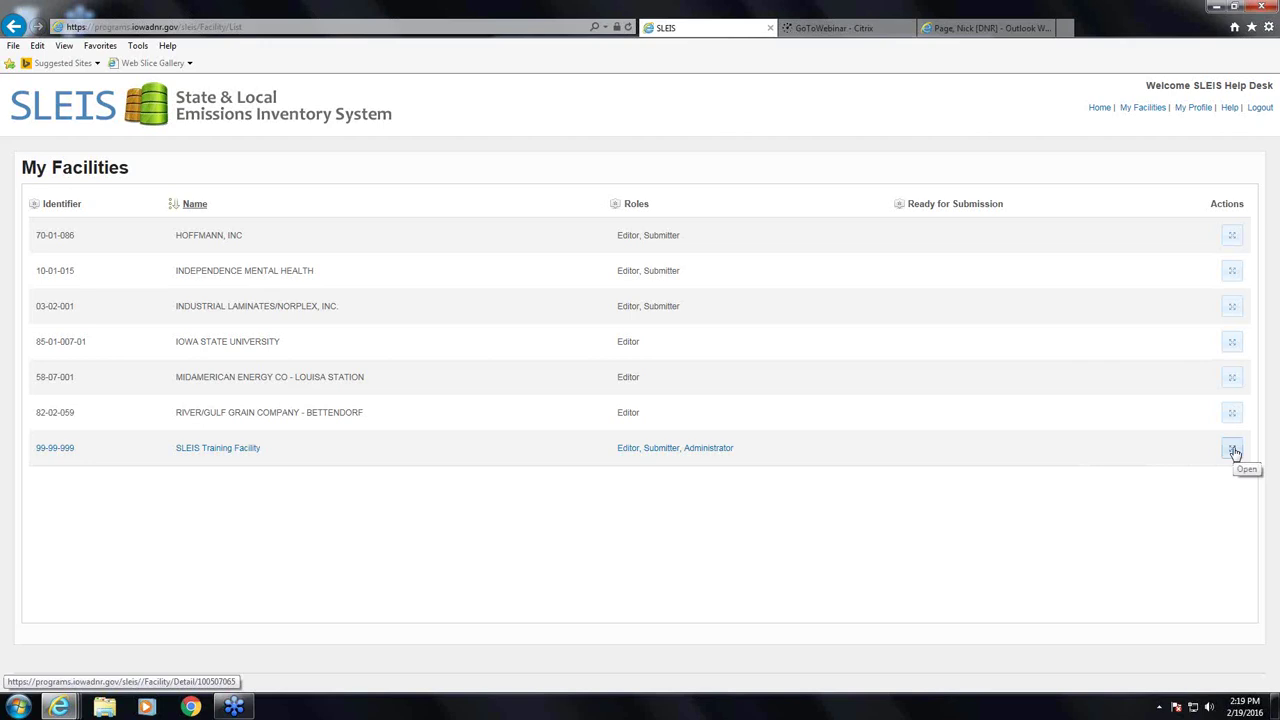
# - Open the SLEIS Training Facility (99-99-999) and then its 2015 Emissions Report
pyautogui.click(1233, 450)
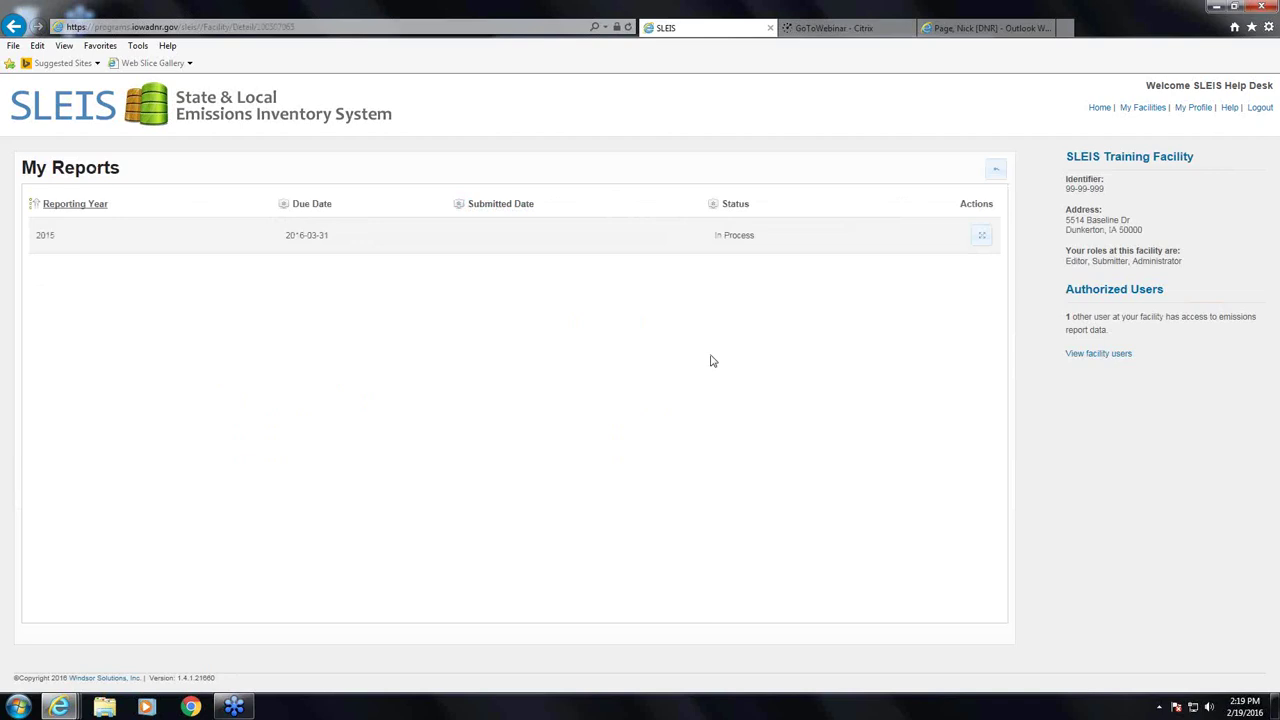
pyautogui.click(982, 238)
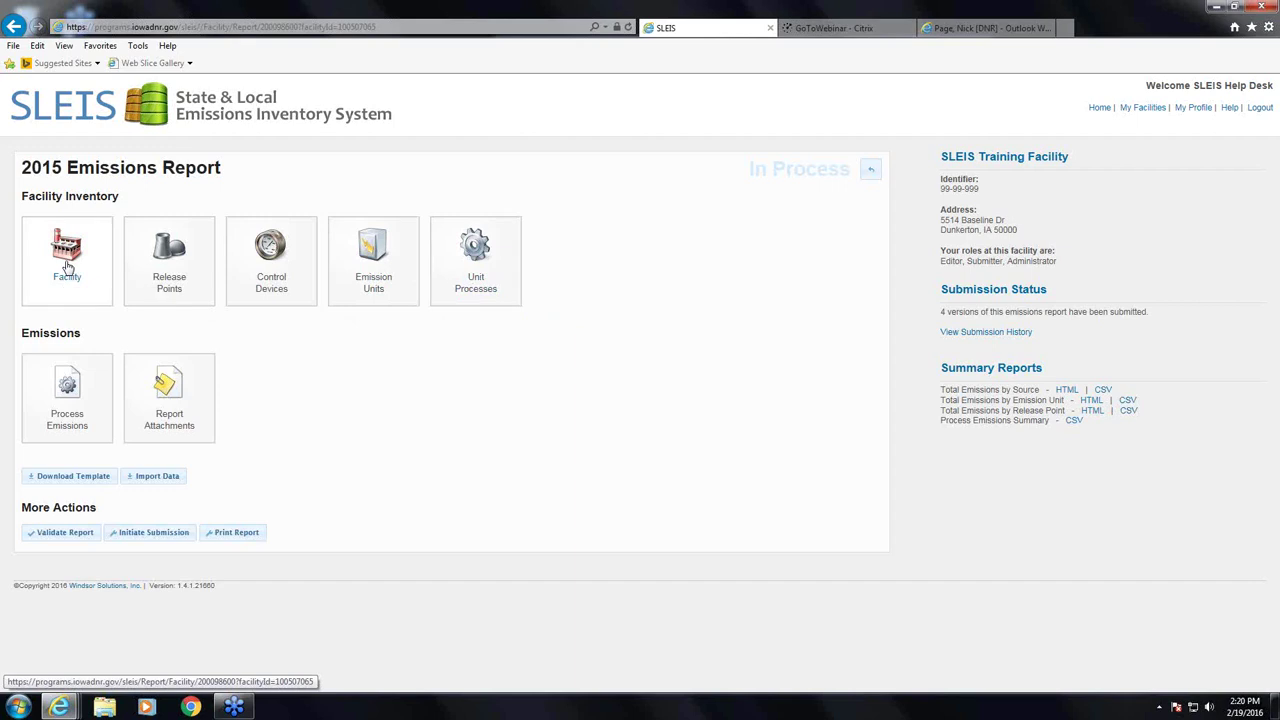
# - Show the report's General Facility Information page from the Facility tile
pyautogui.click(67, 265)
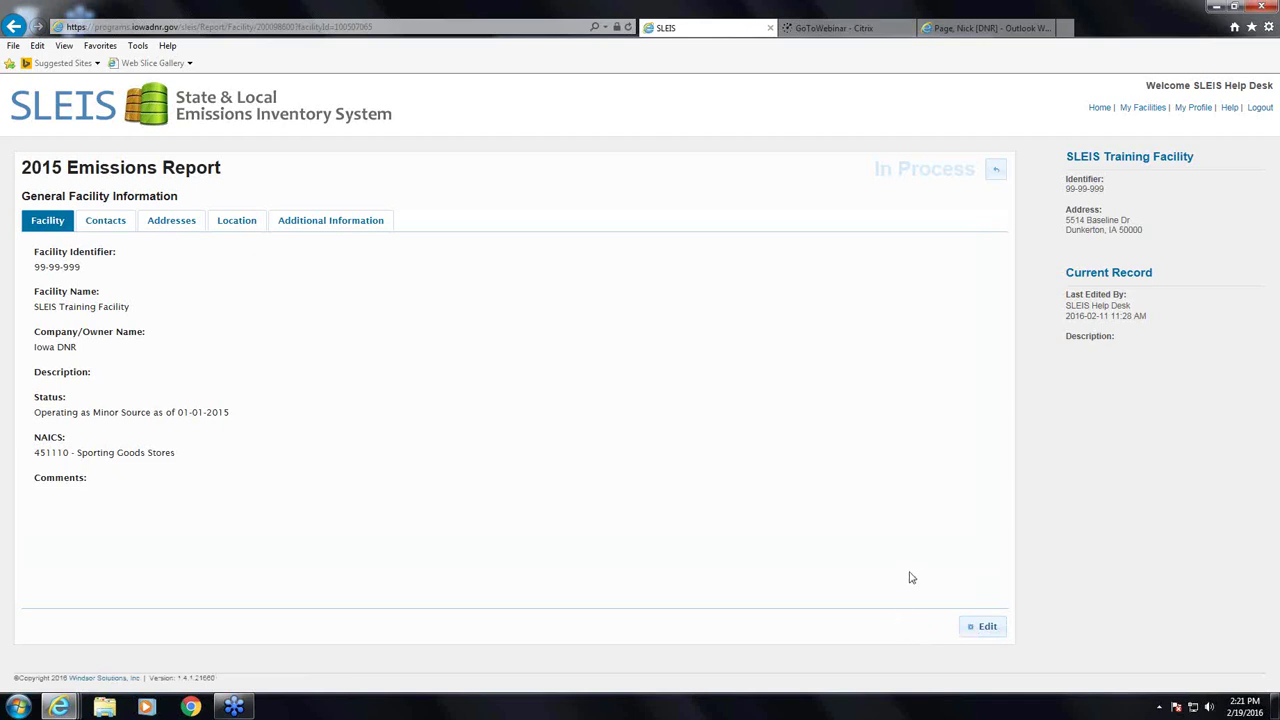
# - Switch the facility record to editing and delete 'Iowa DNR' from Company/Owner Name
pyautogui.click(988, 628)
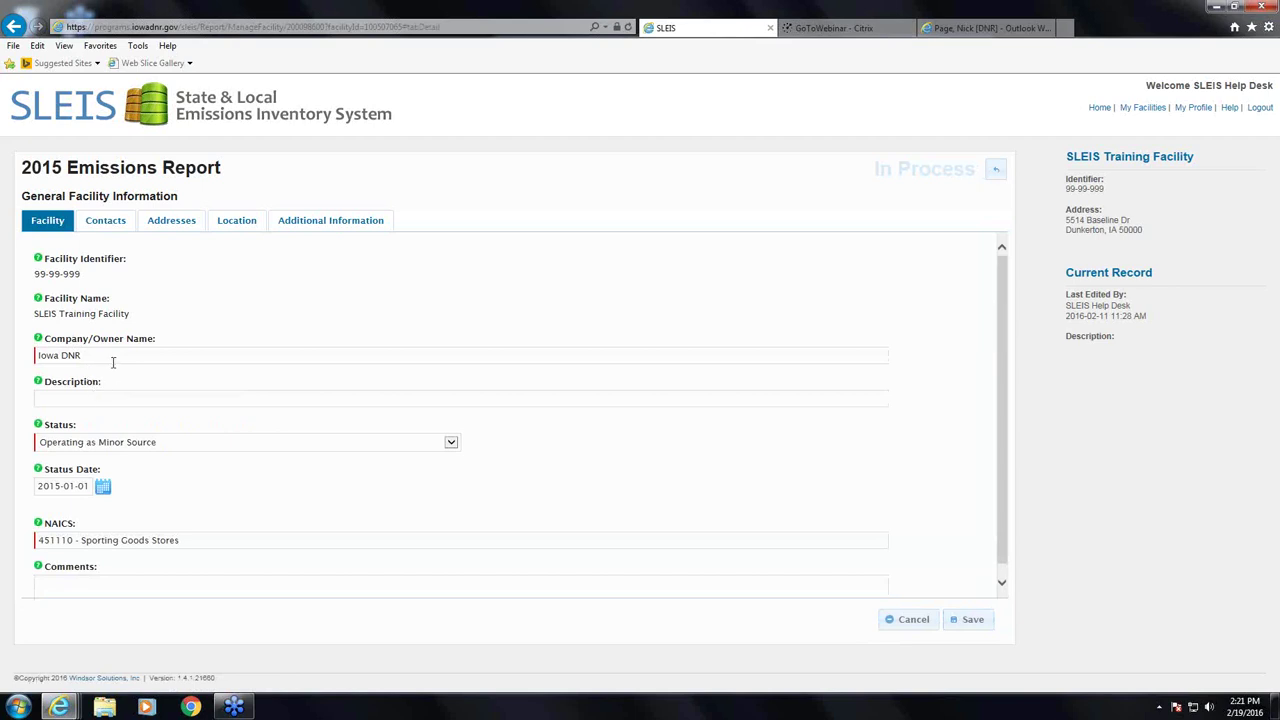
pyautogui.moveTo(118, 279)
pyautogui.moveTo(80, 303)
pyautogui.moveTo(101, 357); pyautogui.dragTo(21, 357)
pyautogui.press('Delete')
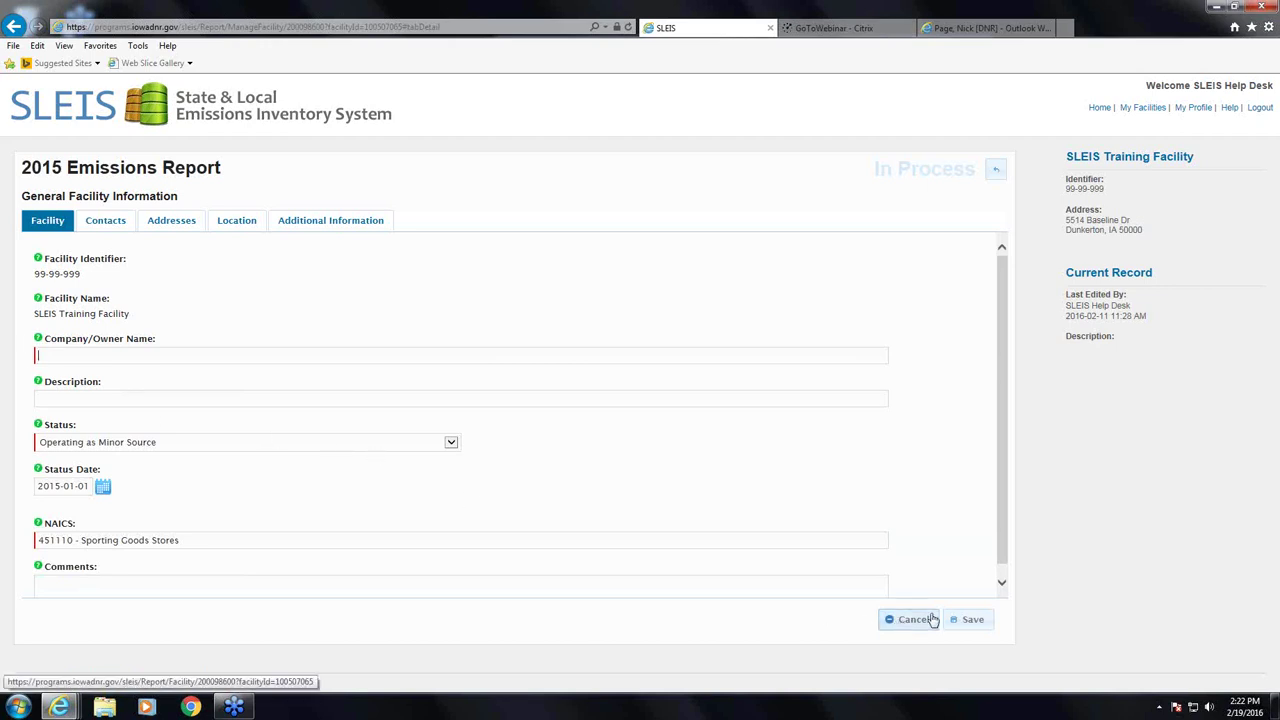
# - Attempt saving with a blank Company/Owner Name, then re-enter 'Iowa DNR' after the required-field error
pyautogui.click(968, 620)
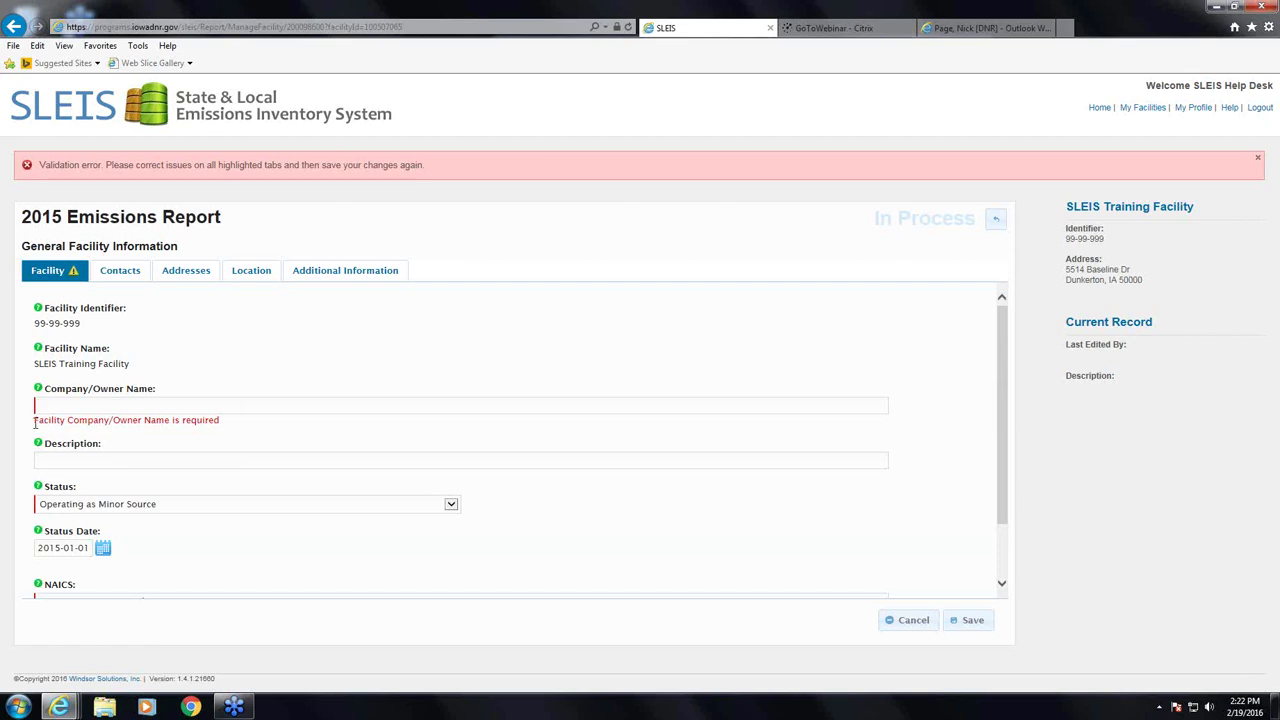
pyautogui.write('Iowa d')
pyautogui.press('Menu')
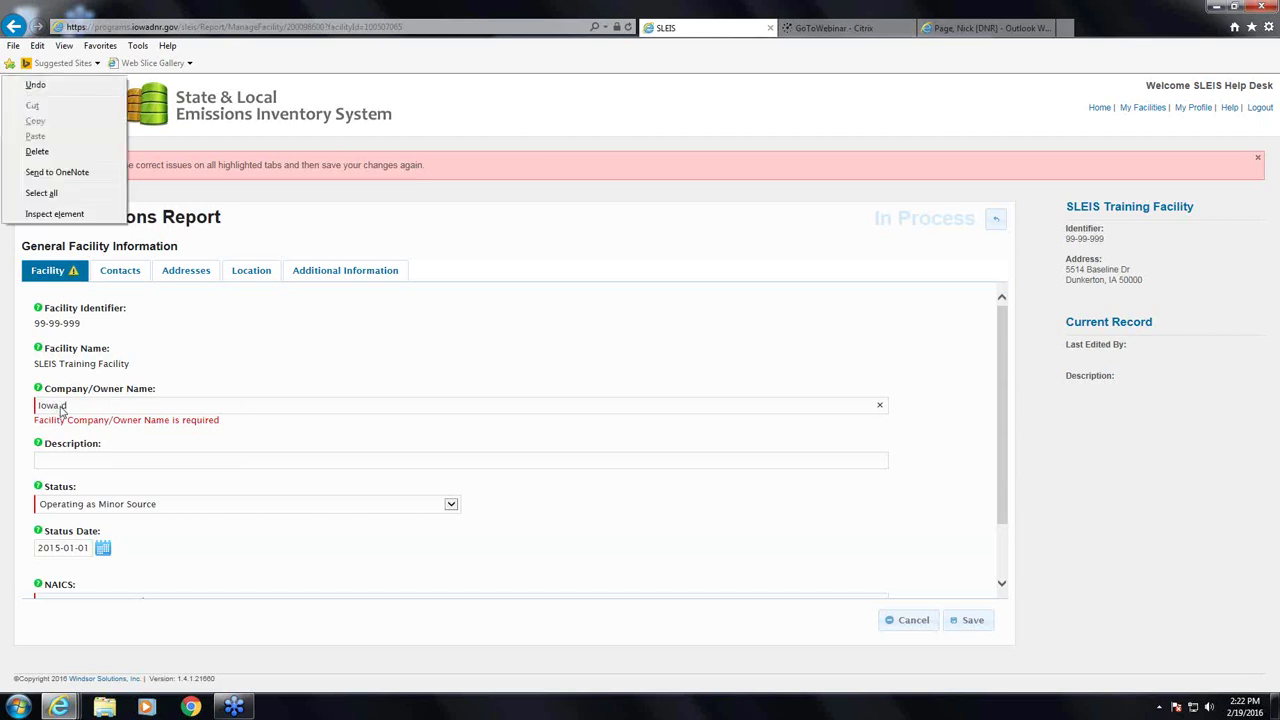
pyautogui.press('Escape')
pyautogui.press('BackSpace')
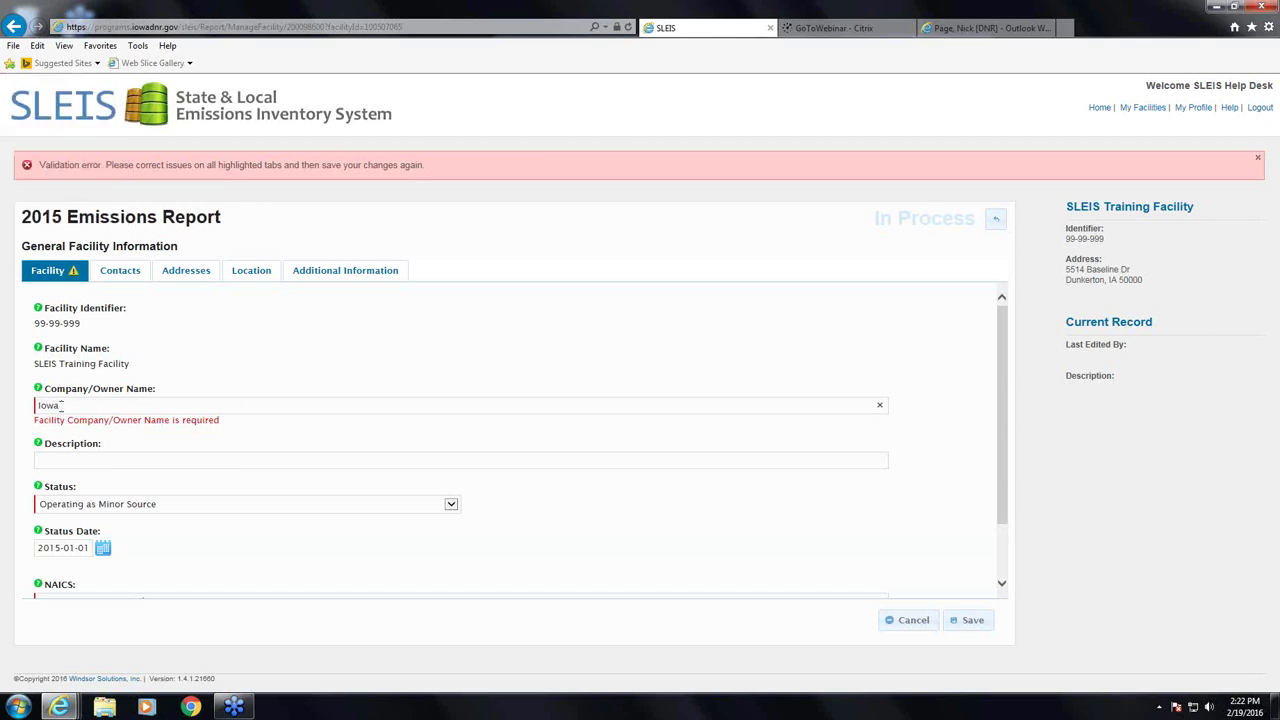
pyautogui.write('DNR')
pyautogui.scroll(-2, 82, 455)
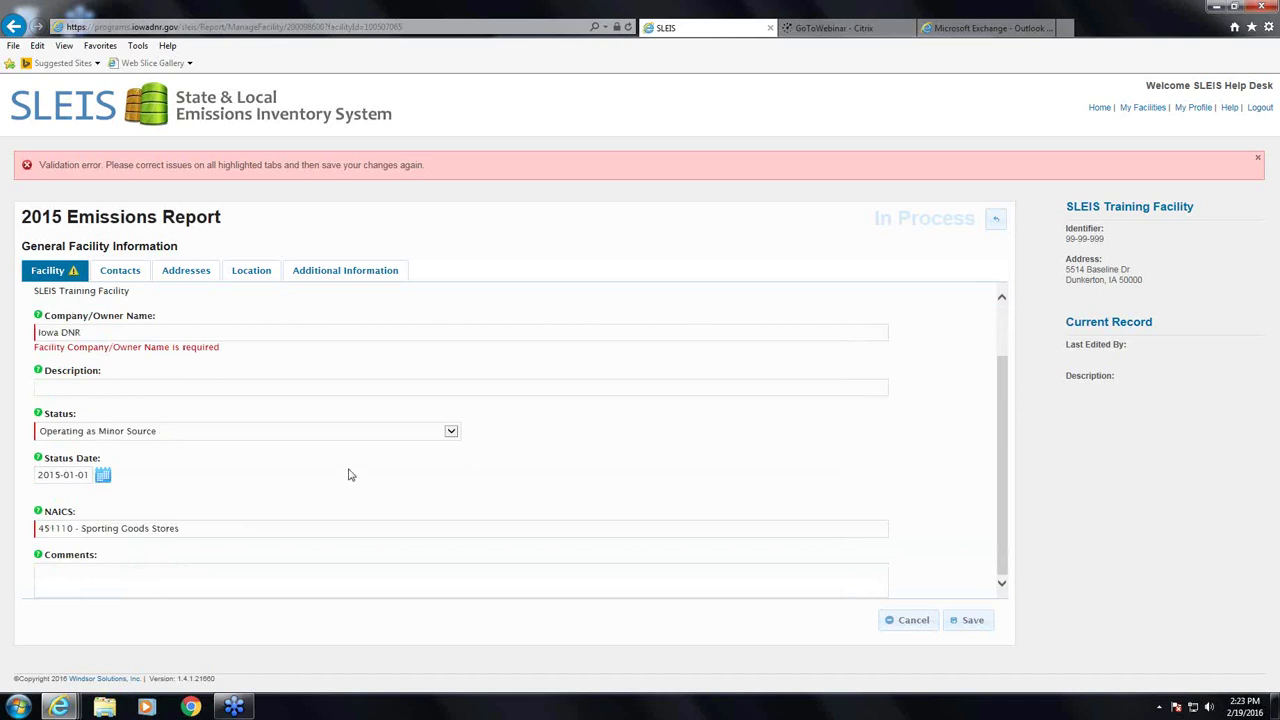
# - Change the facility Status to Operating as Title V
pyautogui.click(357, 438)
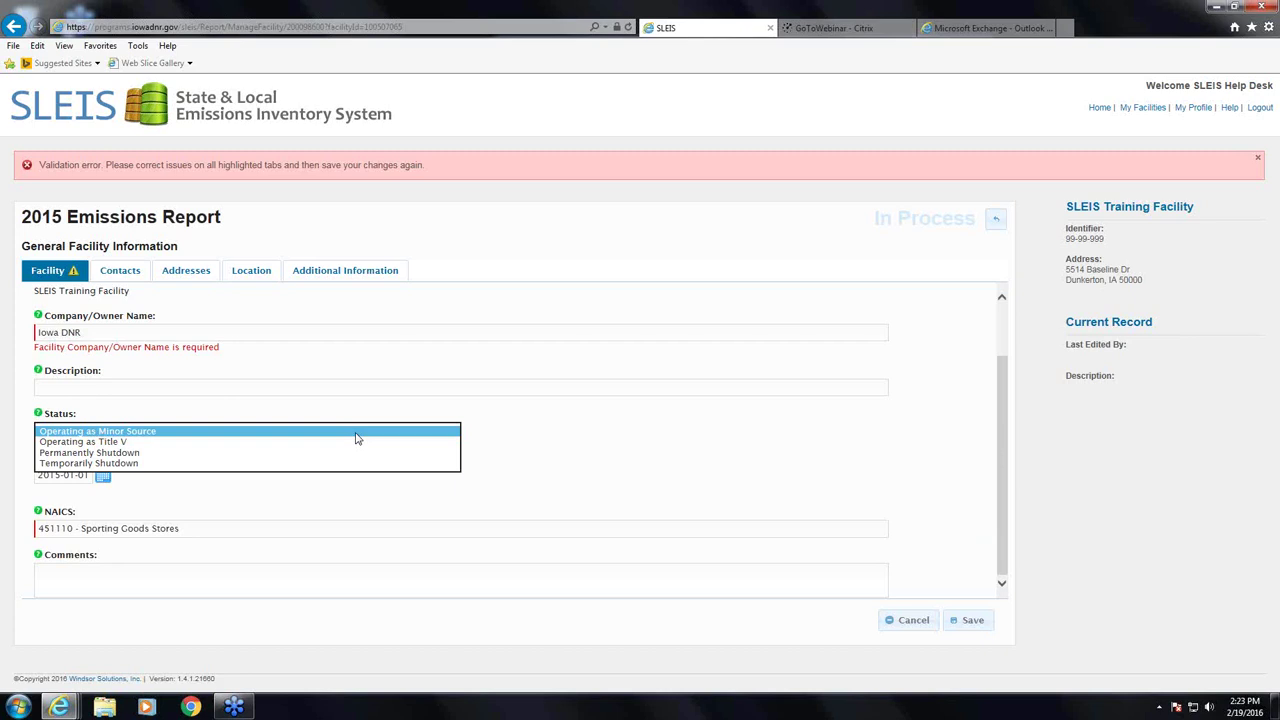
pyautogui.click(150, 433)
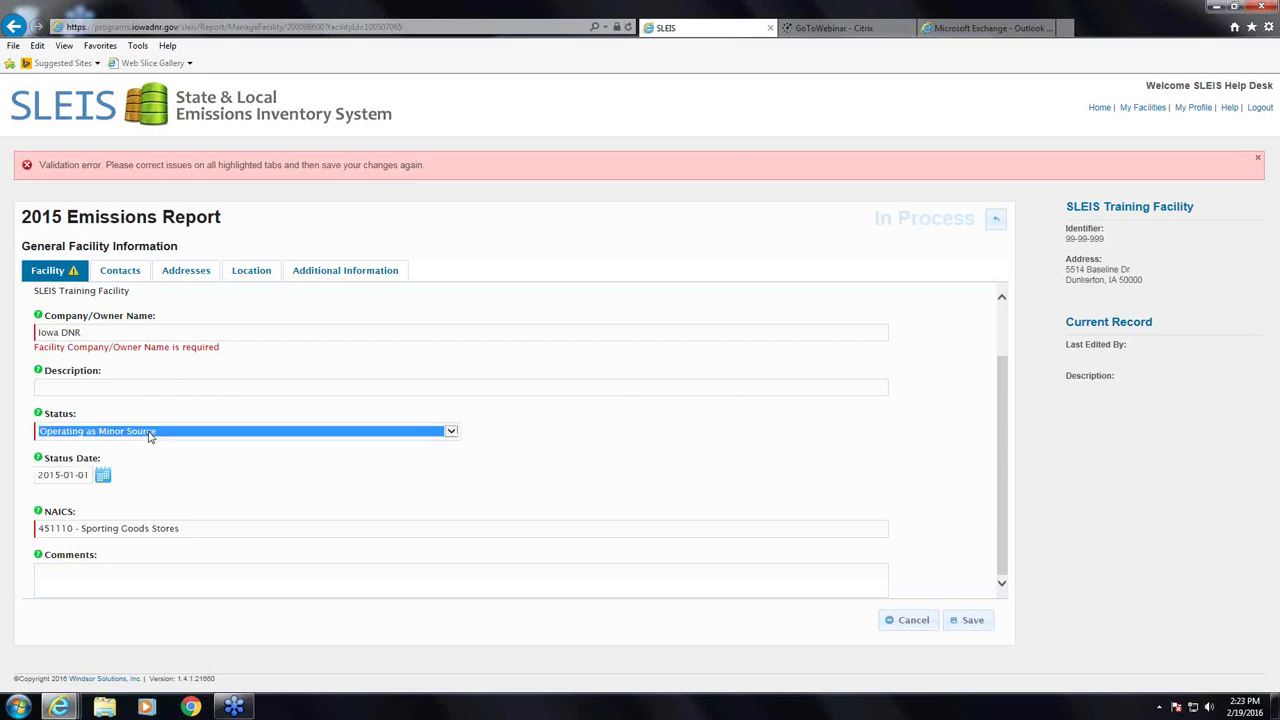
pyautogui.click(150, 435)
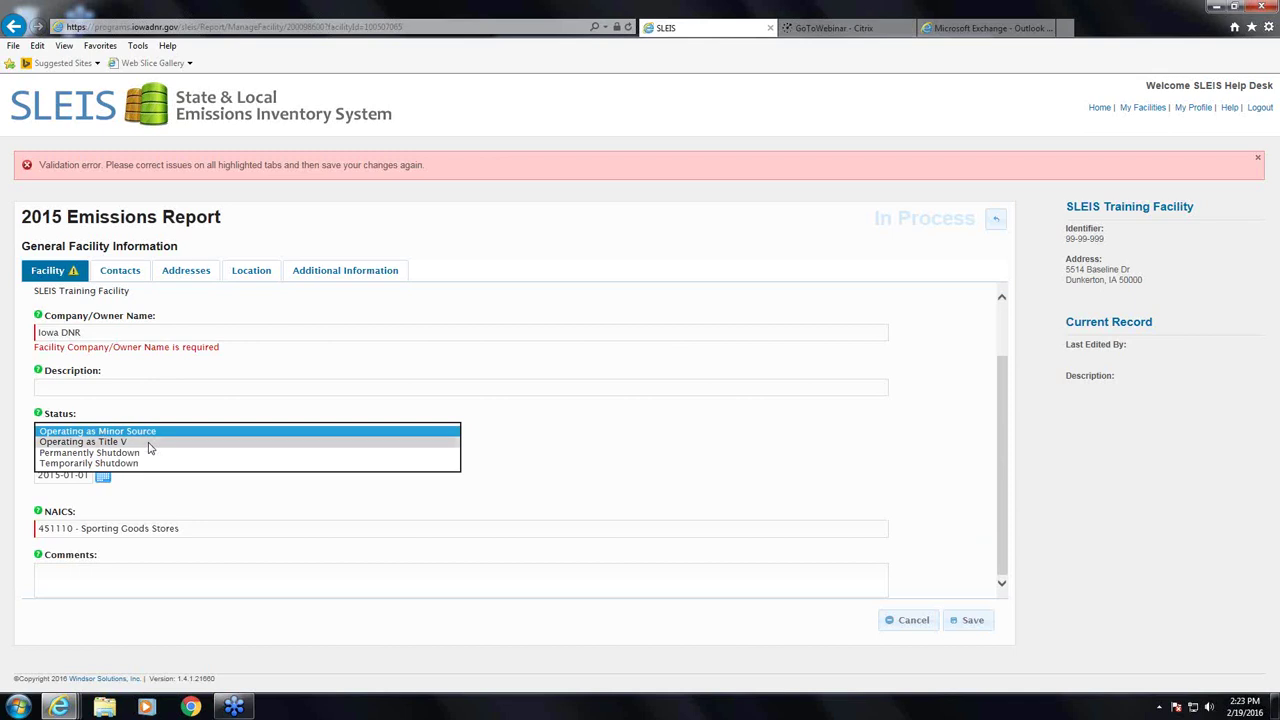
pyautogui.click(149, 442)
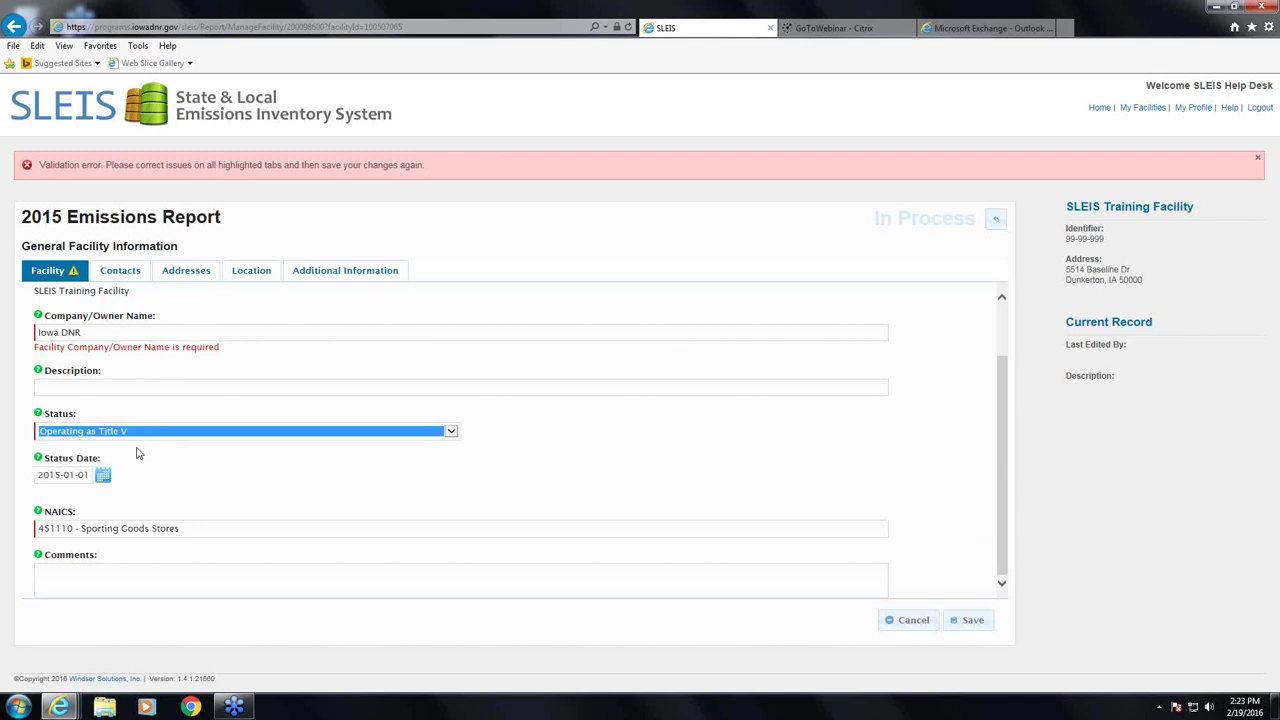
# - Clear the 2015-01-01 Status Date and save the facility record
pyautogui.click(80, 475)
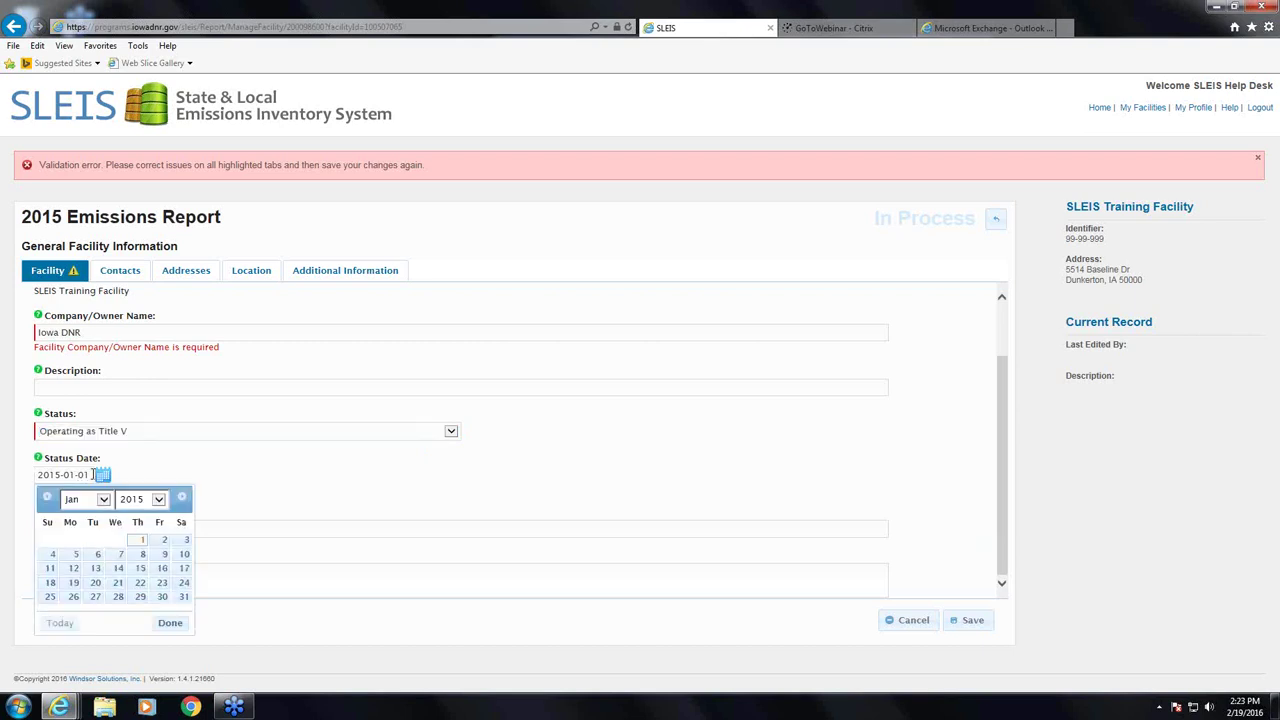
pyautogui.moveTo(90, 473); pyautogui.dragTo(2, 468)
pyautogui.press('Delete')
pyautogui.click(215, 455)
pyautogui.click(971, 624)
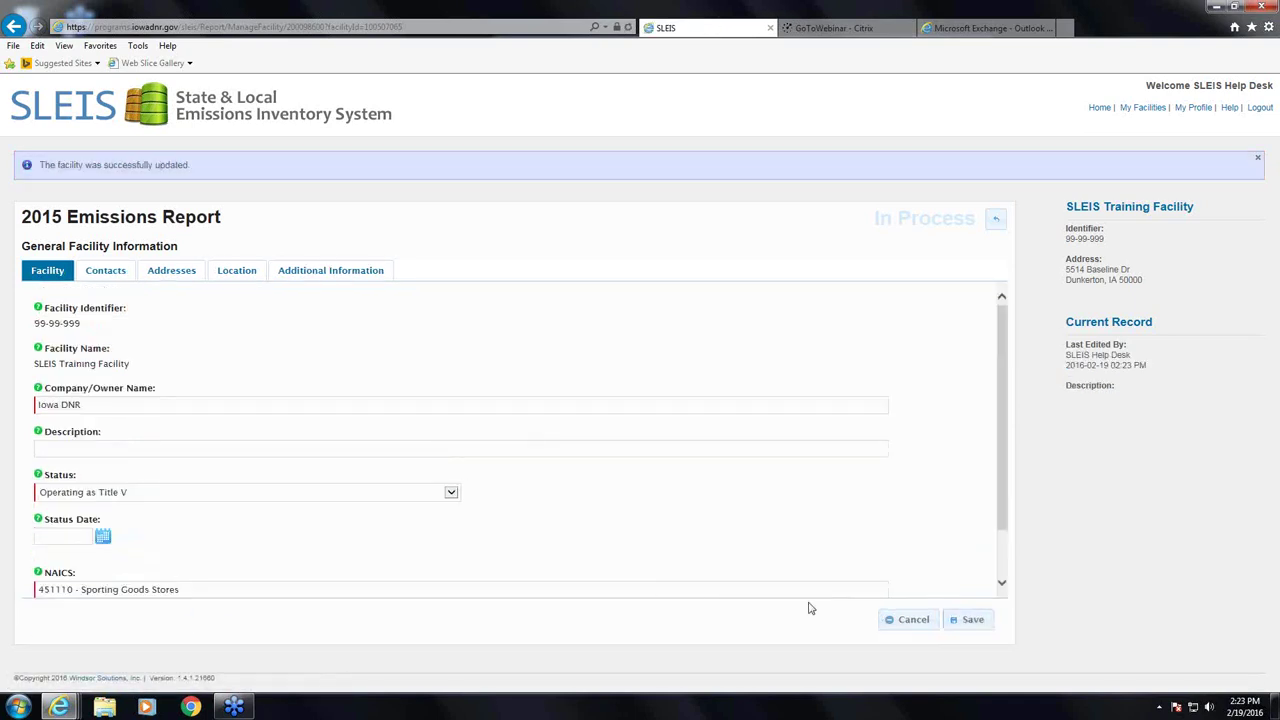
# - Set Status to Operating as Minor Source with Status Date 2016-02-01, selecting the NAICS value
pyautogui.scroll(-1, 120, 492)
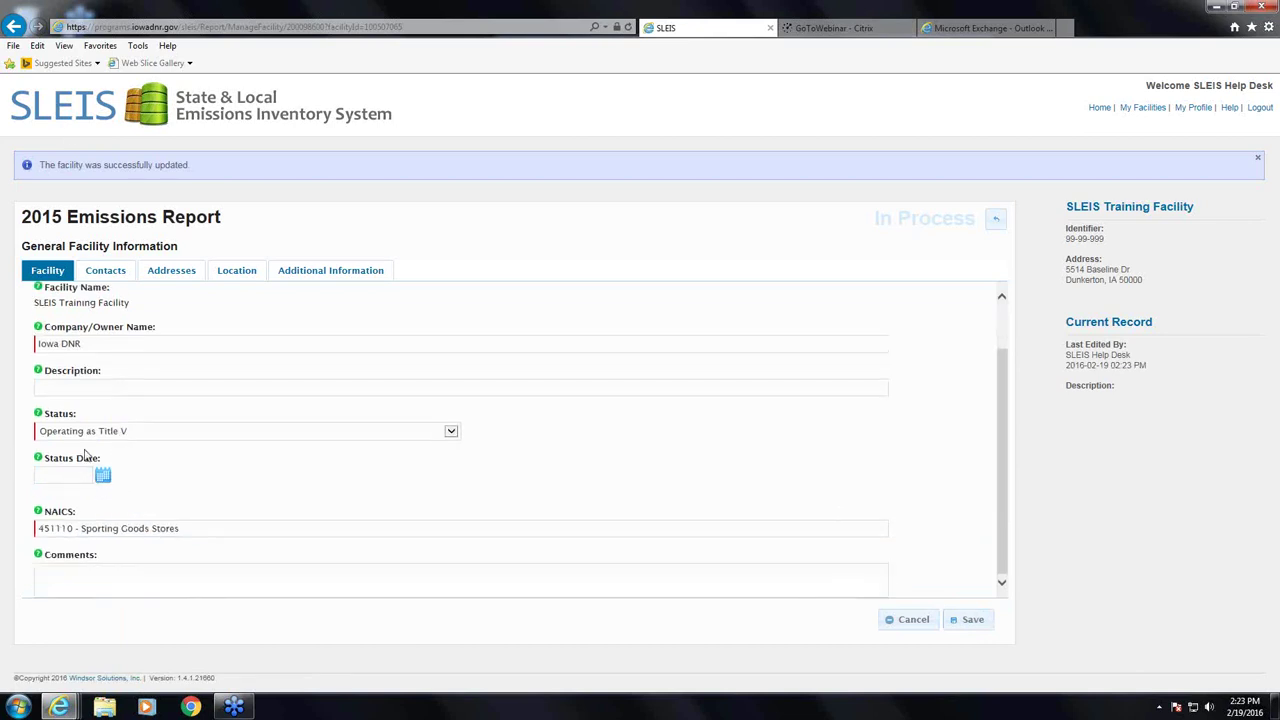
pyautogui.click(82, 431)
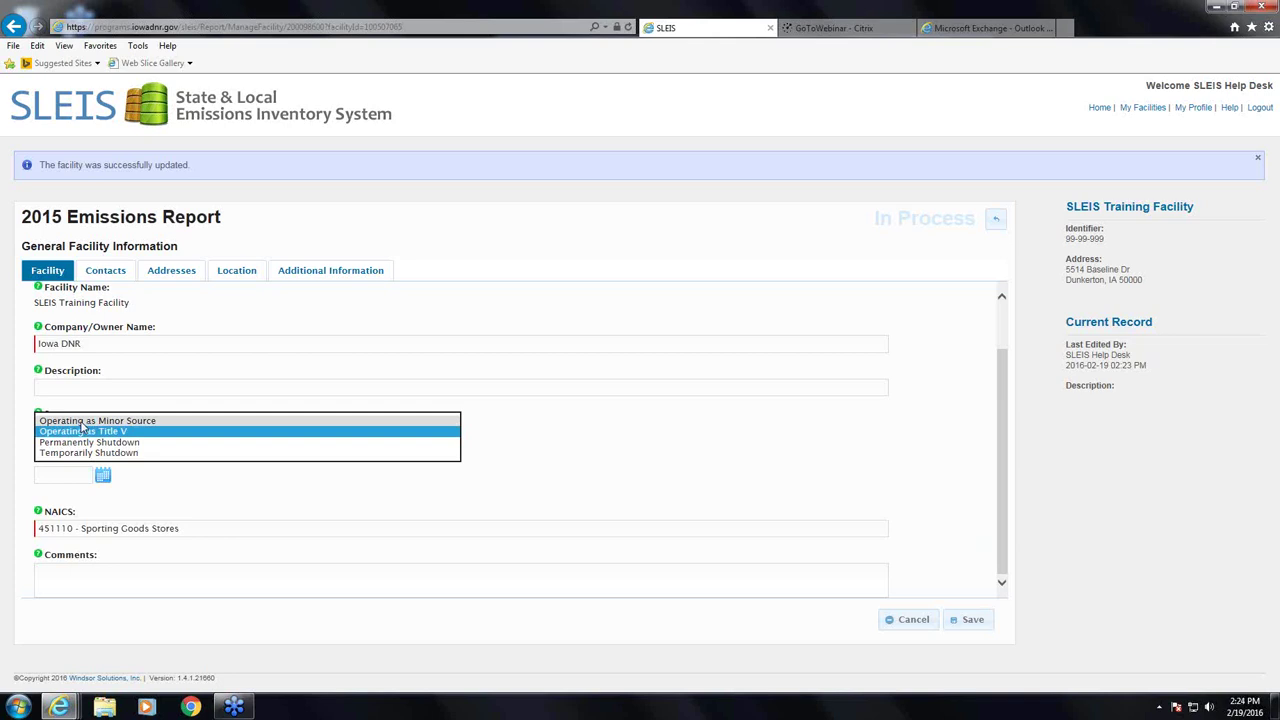
pyautogui.click(81, 421)
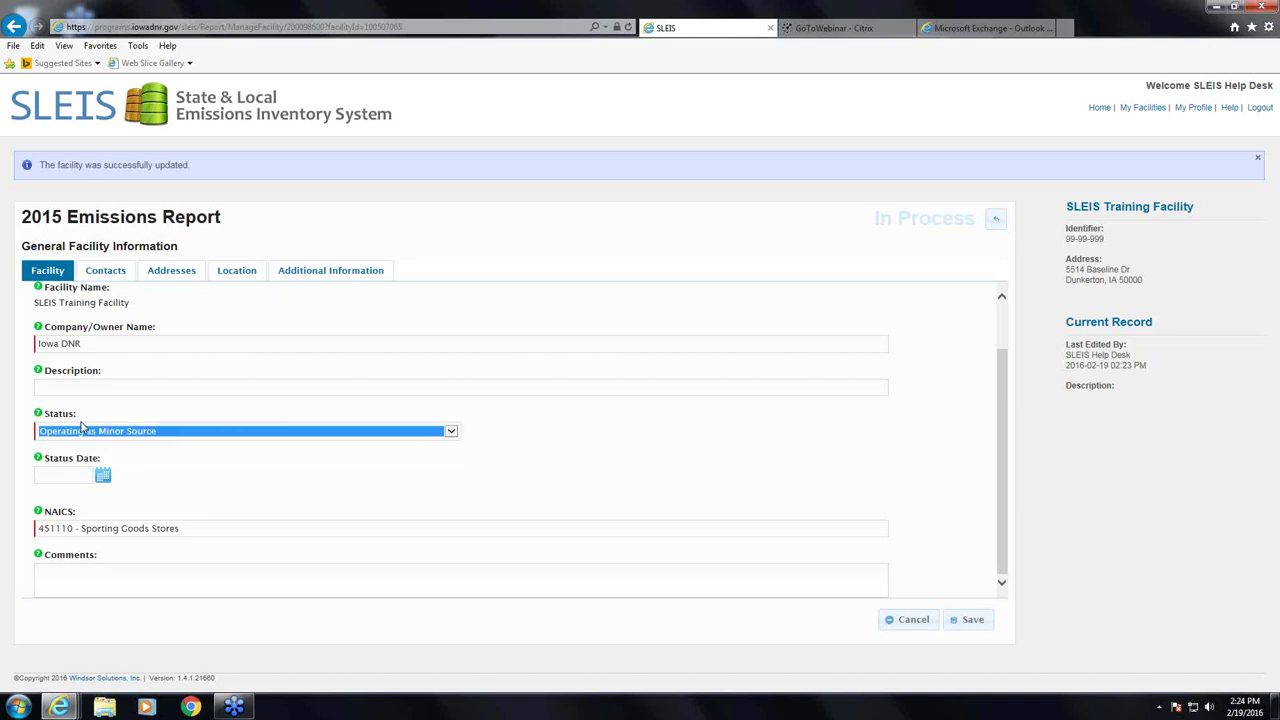
pyautogui.click(83, 474)
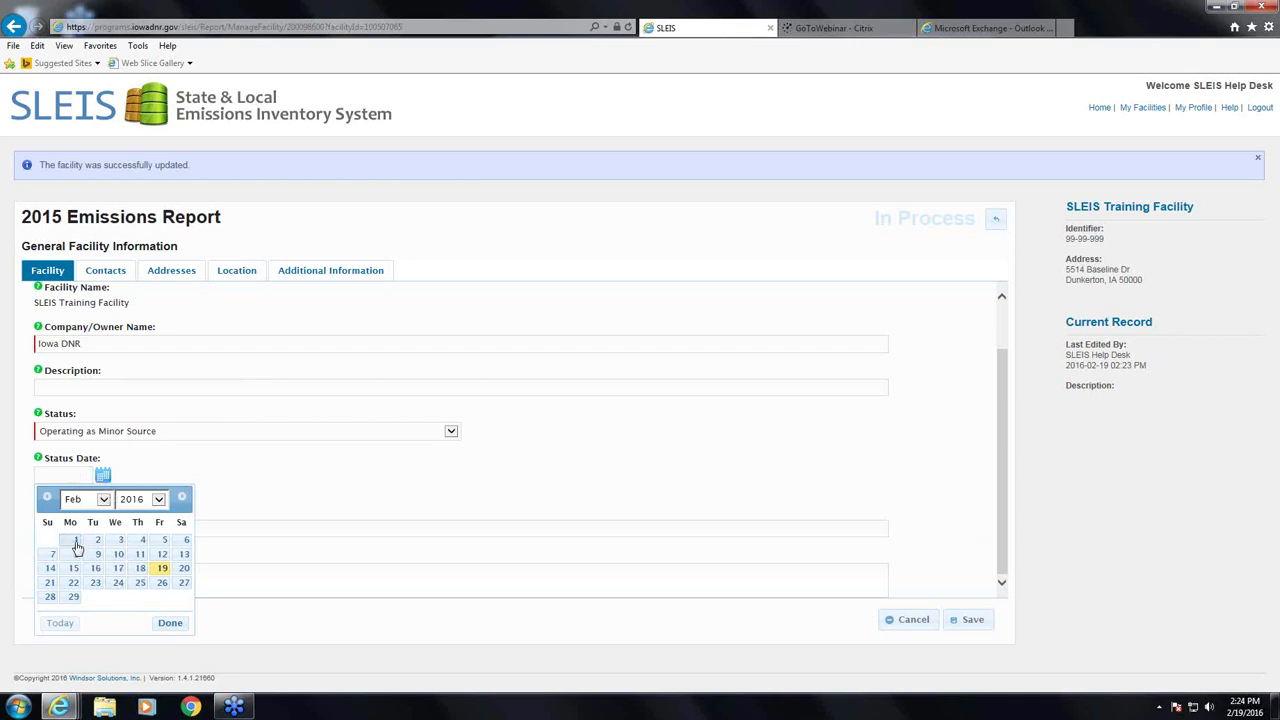
pyautogui.click(75, 541)
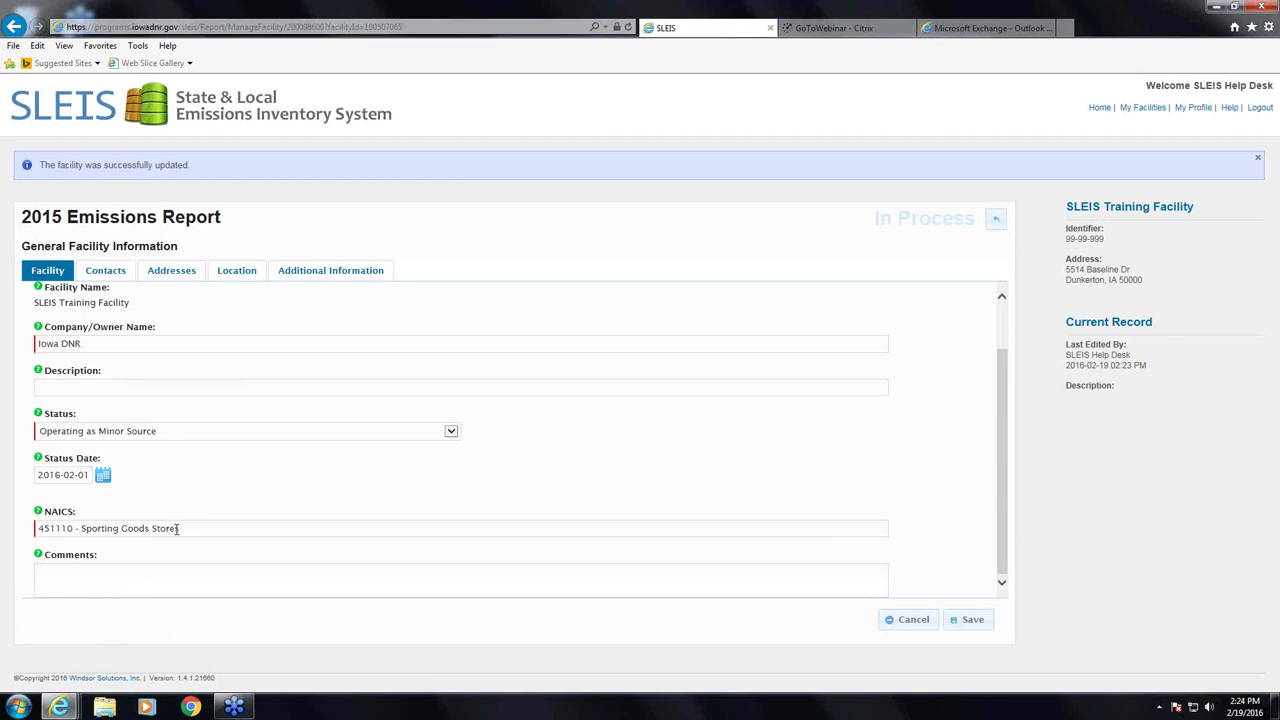
pyautogui.moveTo(180, 528); pyautogui.dragTo(14, 530)
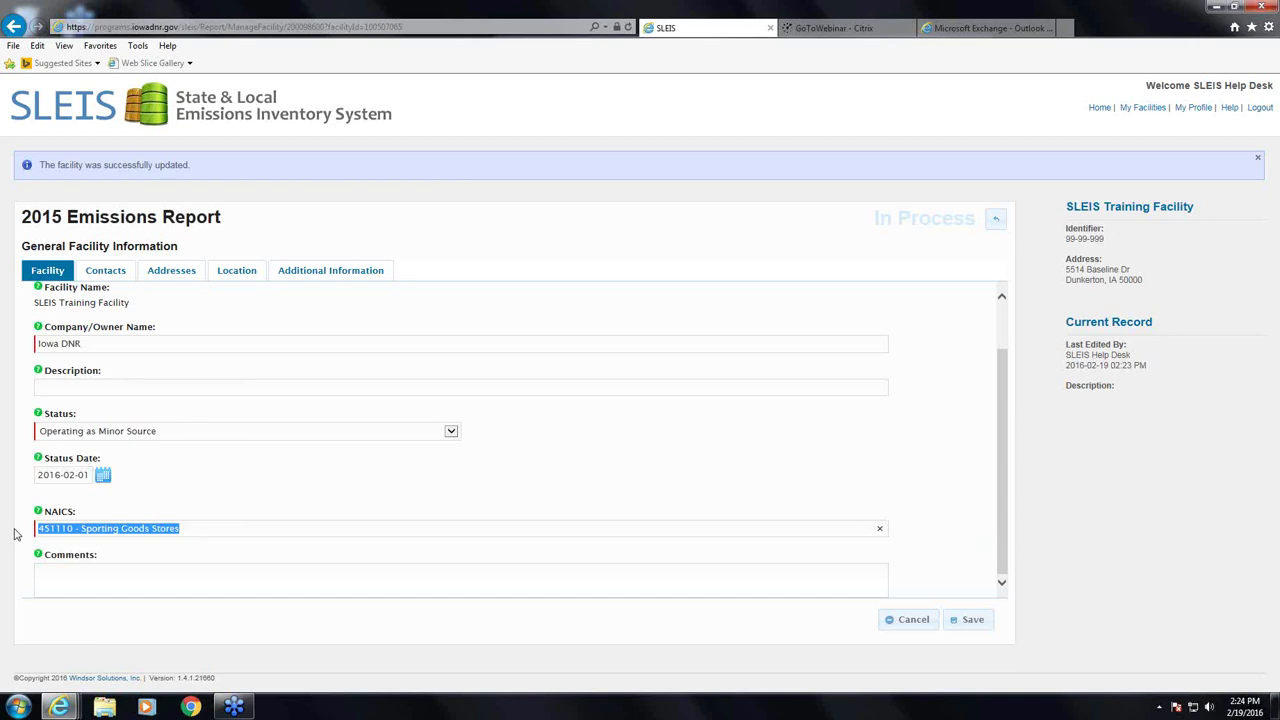
# - Try searching the NAICS field by code digits (221, 120, 10), then clear it
pyautogui.write('221')
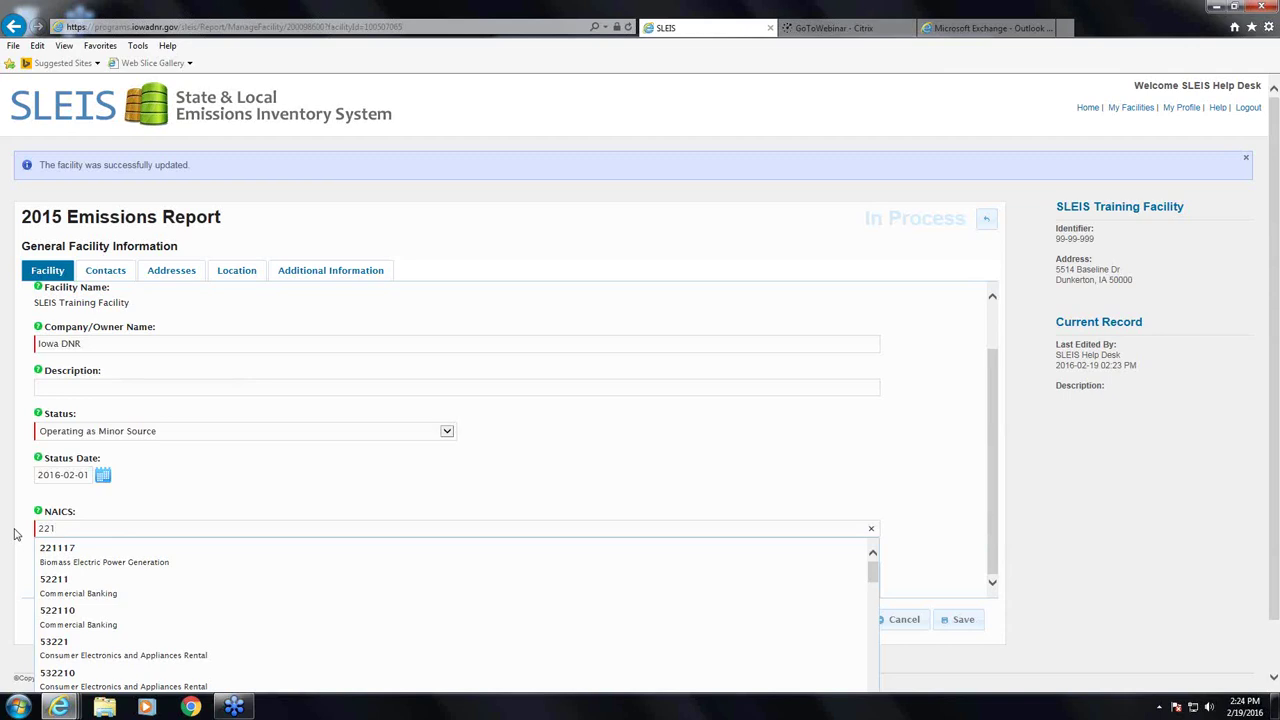
pyautogui.write('120')
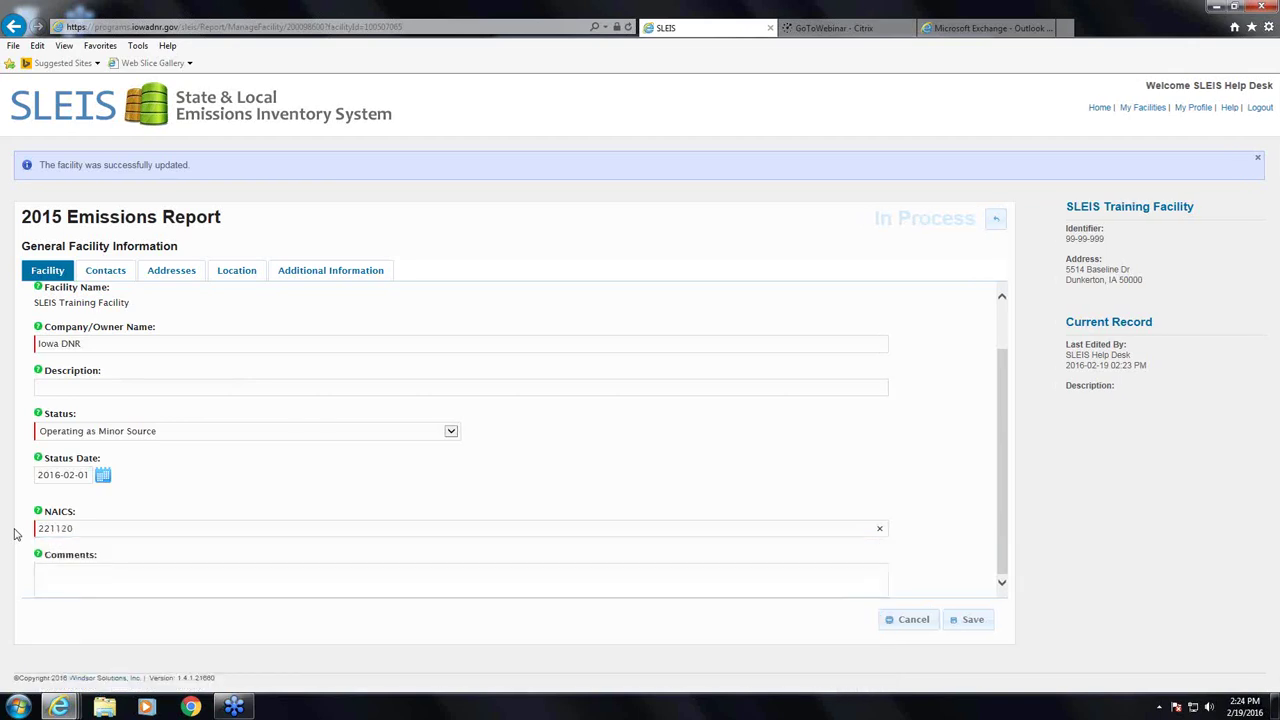
pyautogui.press('BackSpace')
pyautogui.press('BackSpace')
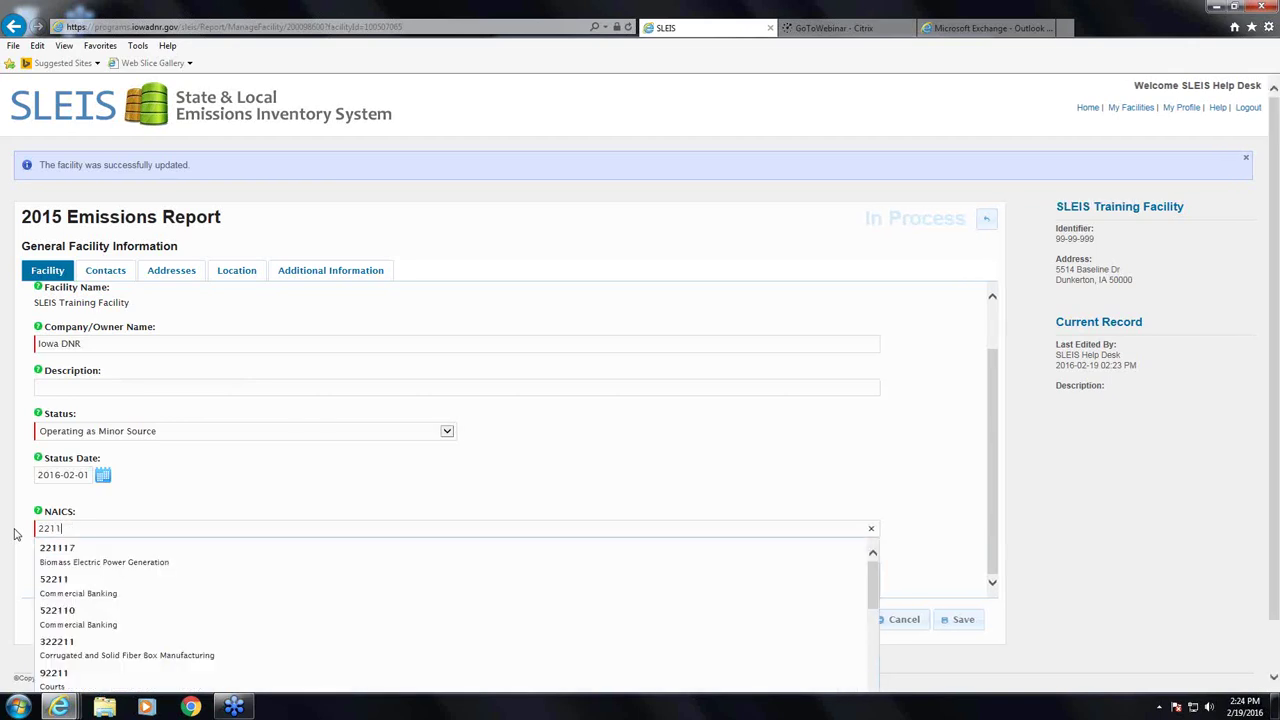
pyautogui.write('10')
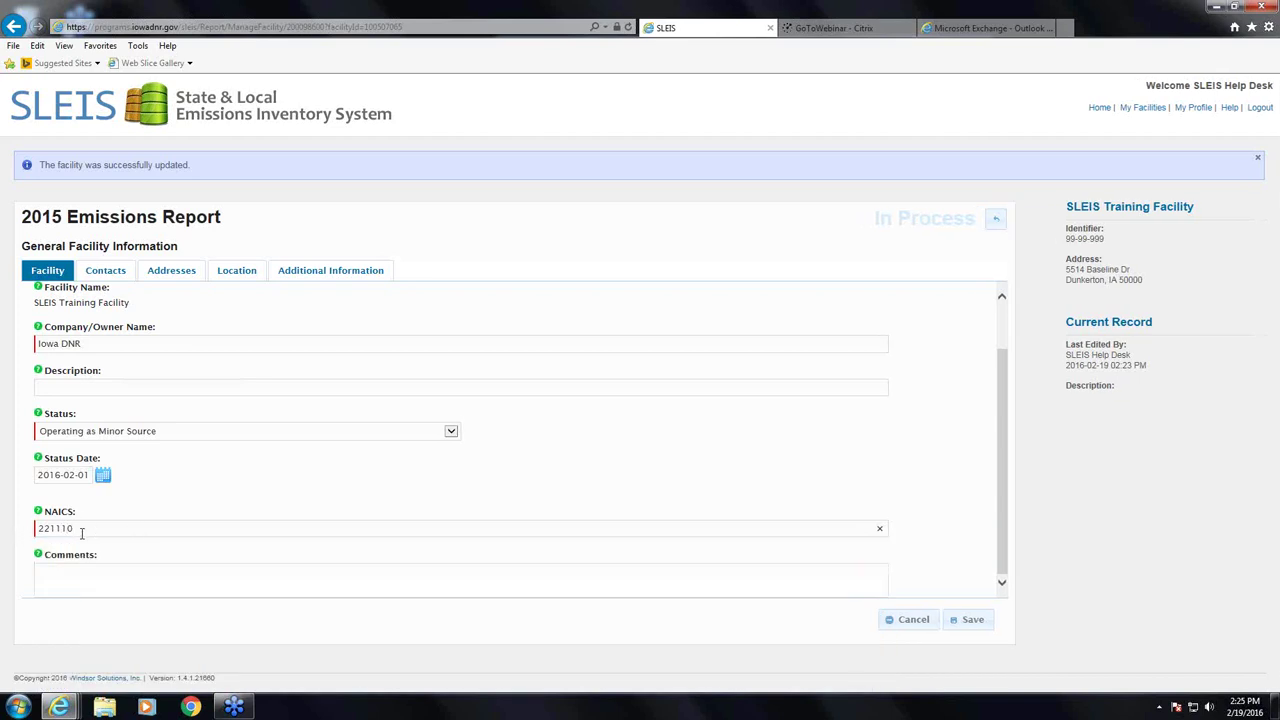
pyautogui.press('BackSpace')
pyautogui.press('BackSpace')
pyautogui.press('BackSpace')
pyautogui.press('BackSpace')
pyautogui.press('BackSpace')
pyautogui.press('BackSpace')
# - Search NAICS for 'sporting', choose 423910 Sporting and Recreational Goods Merchant Wholesalers, and save
pyautogui.write('sp')
pyautogui.write('orts')
pyautogui.press('BackSpace')
pyautogui.write('ing')
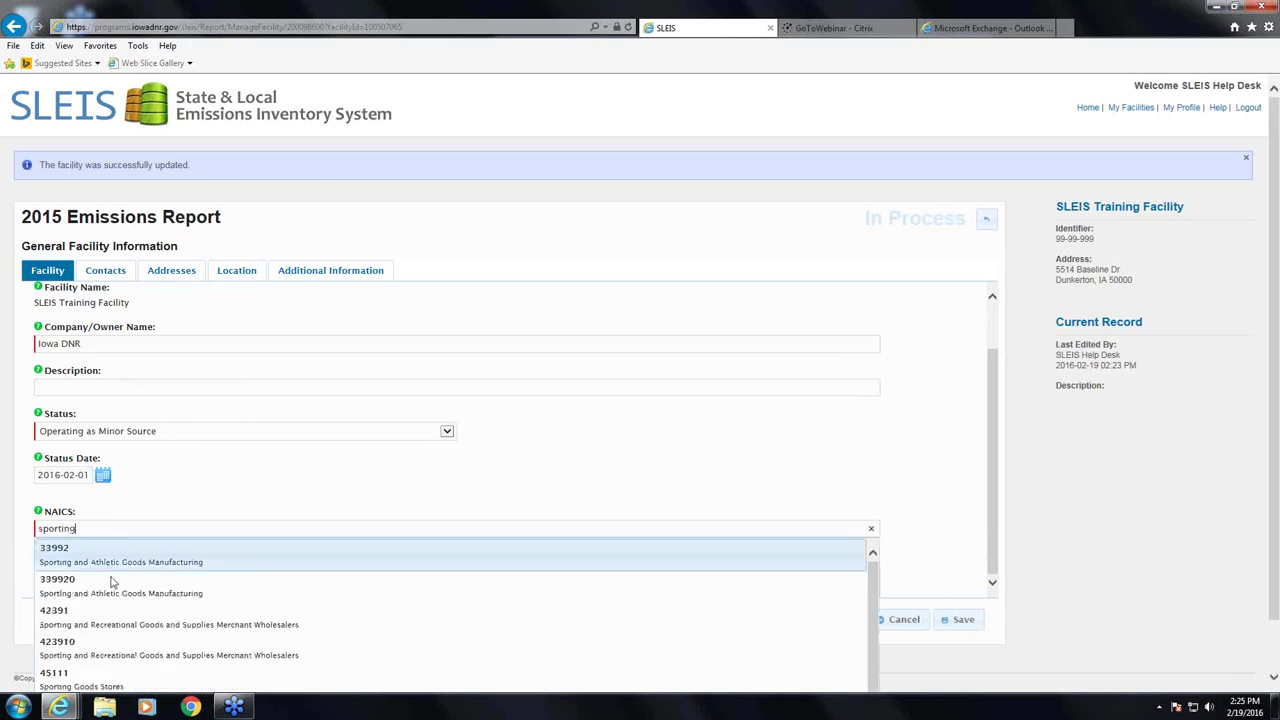
pyautogui.scroll(-1, 130, 655)
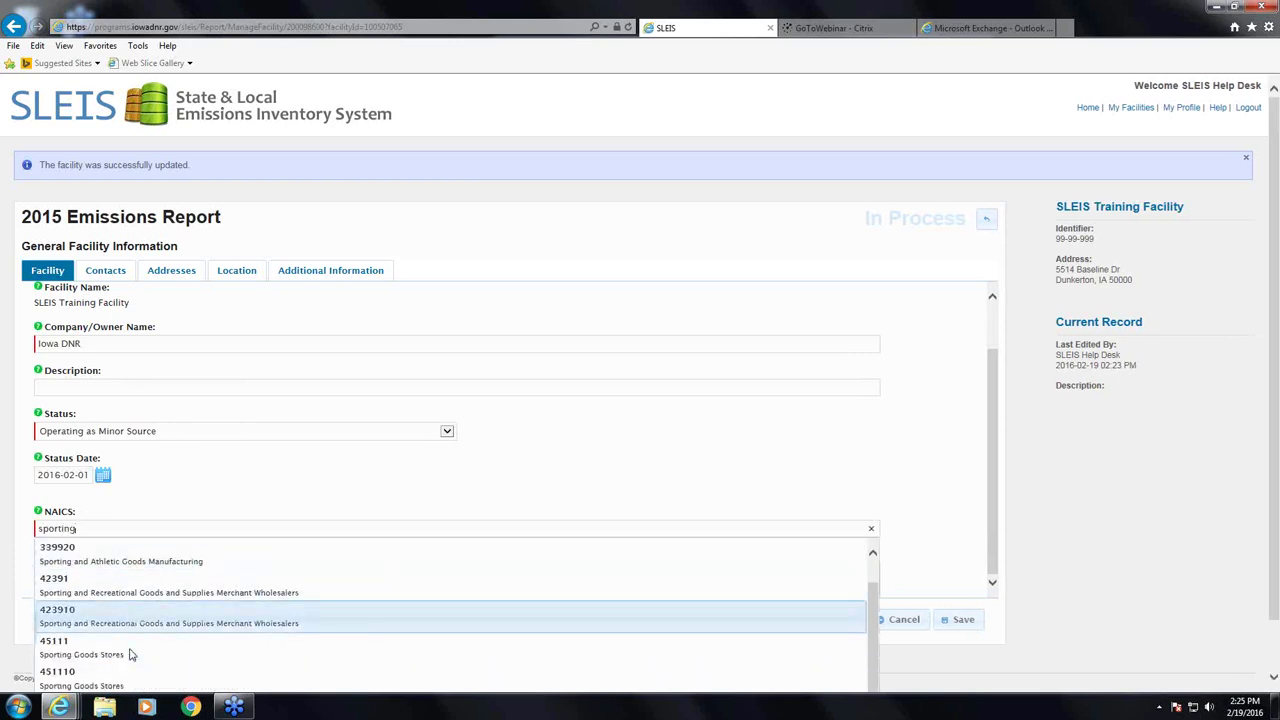
pyautogui.scroll(-2, 130, 655)
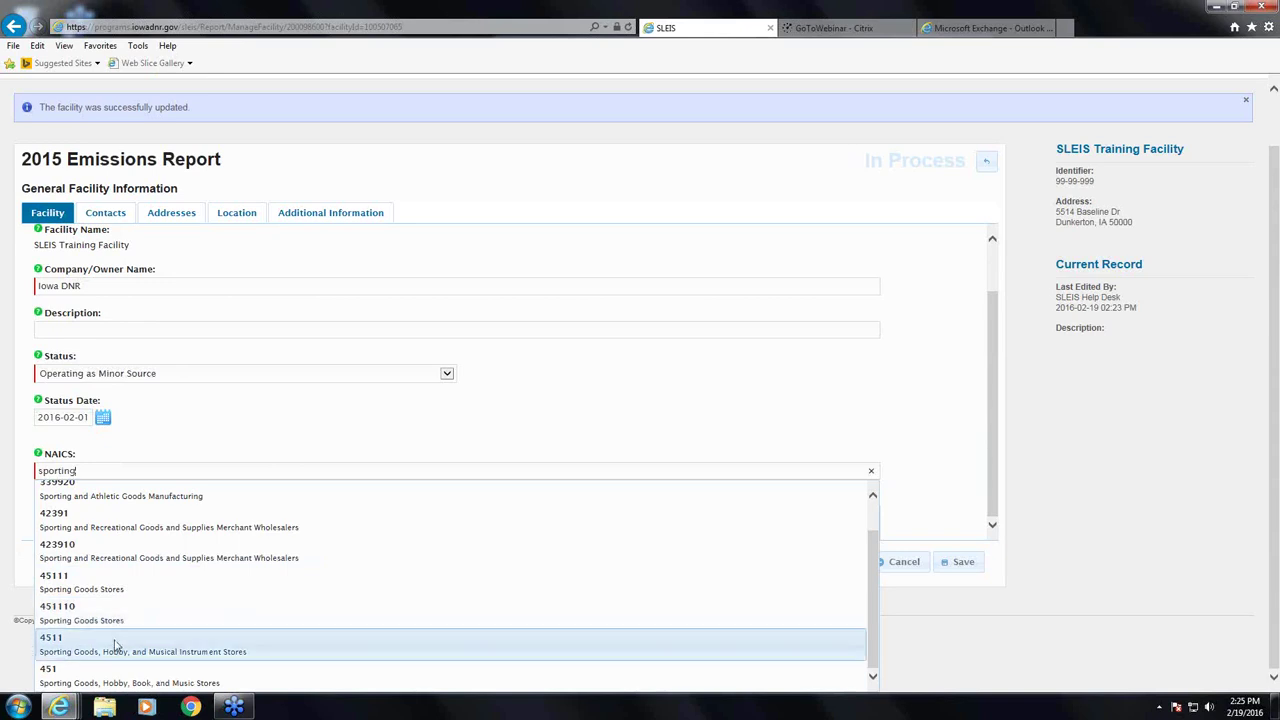
pyautogui.click(109, 558)
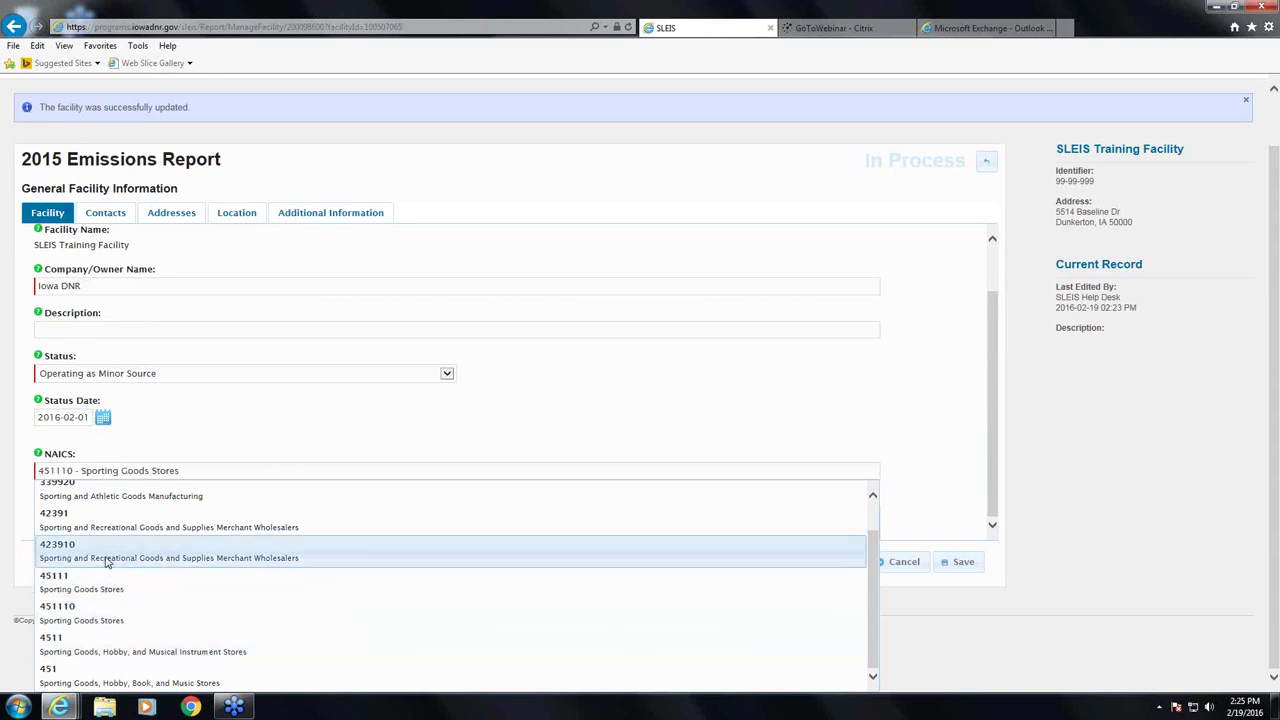
pyautogui.scroll(1, 503, 519)
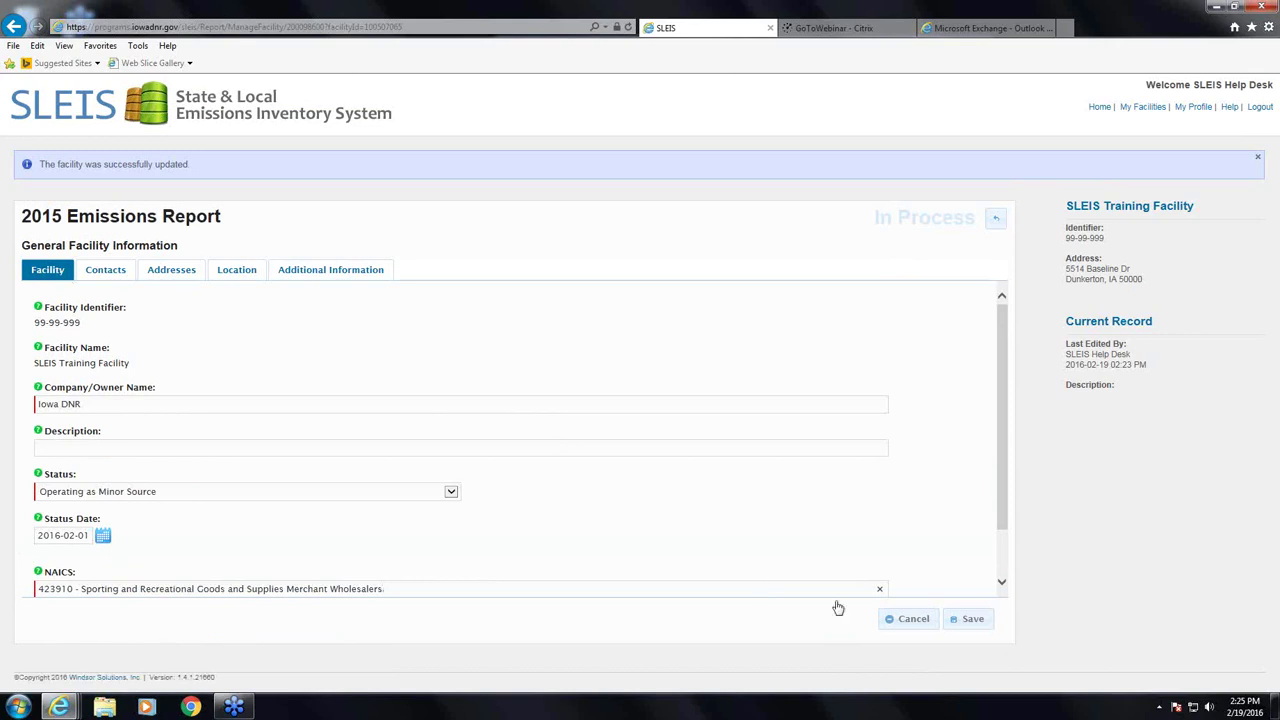
pyautogui.click(970, 621)
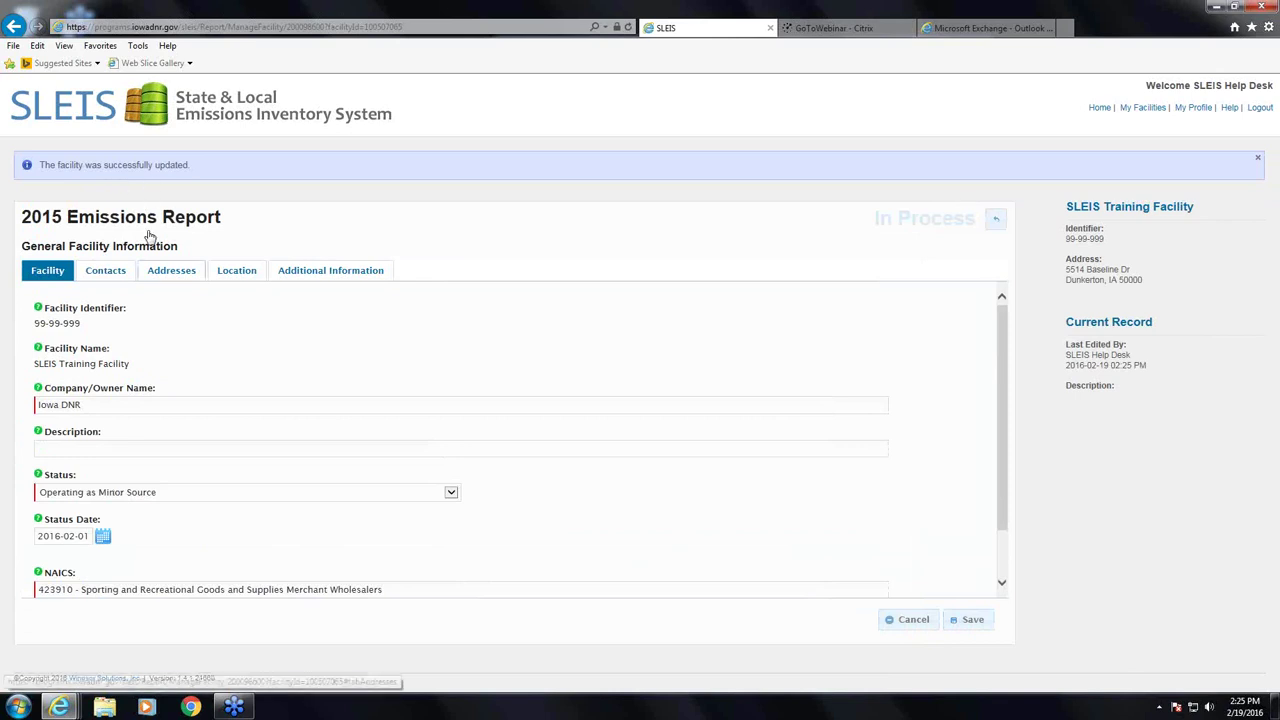
# - On the Contacts tab, delete the emissions contact's existing Fax entry
pyautogui.click(107, 274)
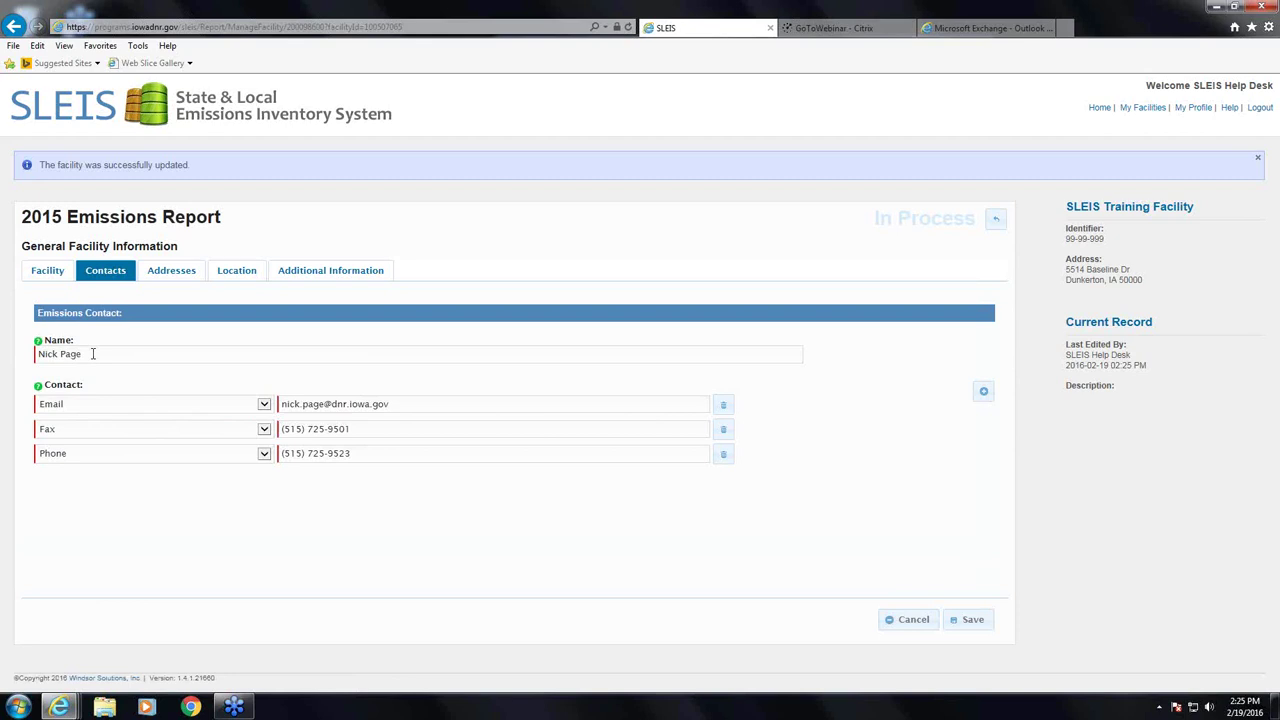
pyautogui.moveTo(97, 352); pyautogui.dragTo(42, 353)
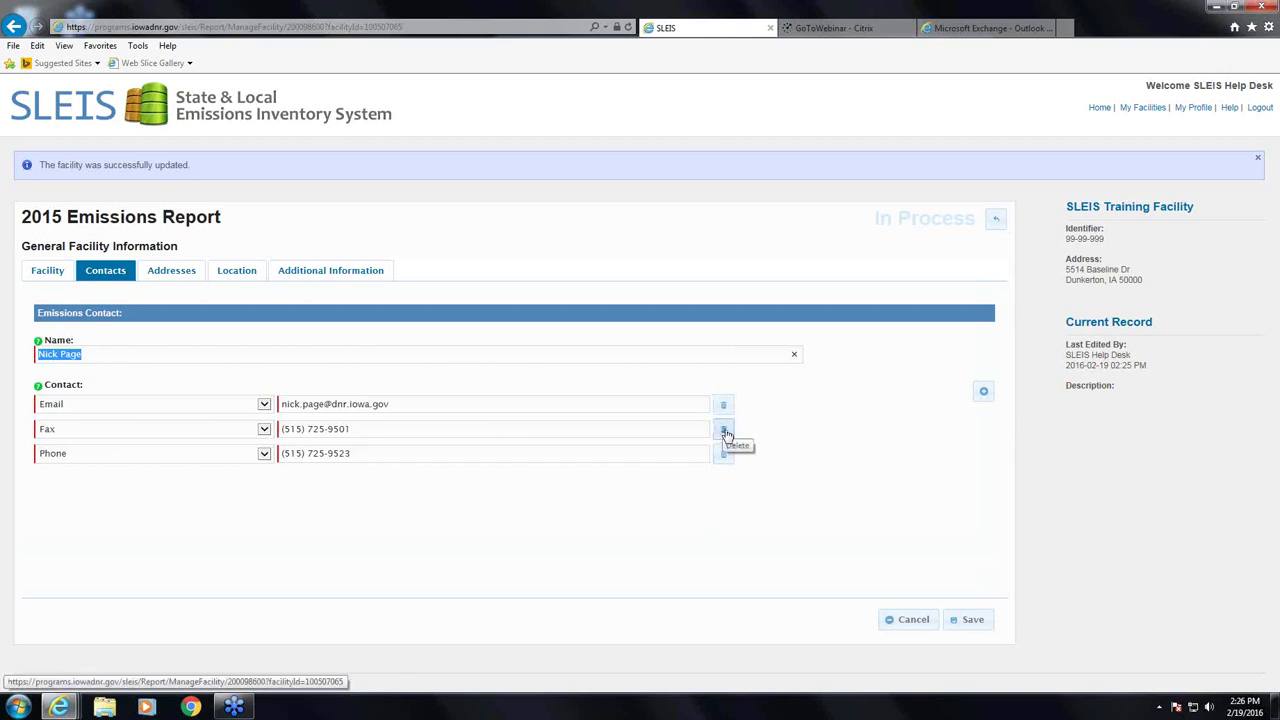
pyautogui.click(724, 431)
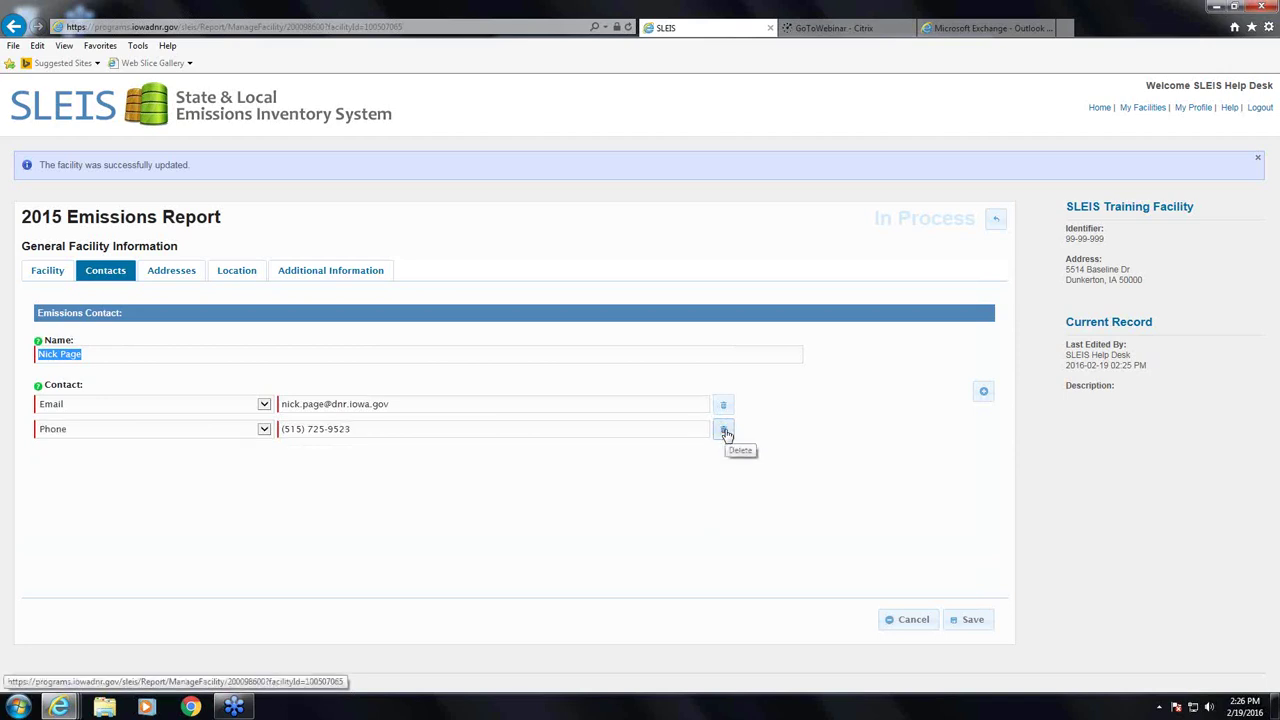
# - Add a new contact row of type Fax and enter the fax number
pyautogui.click(984, 393)
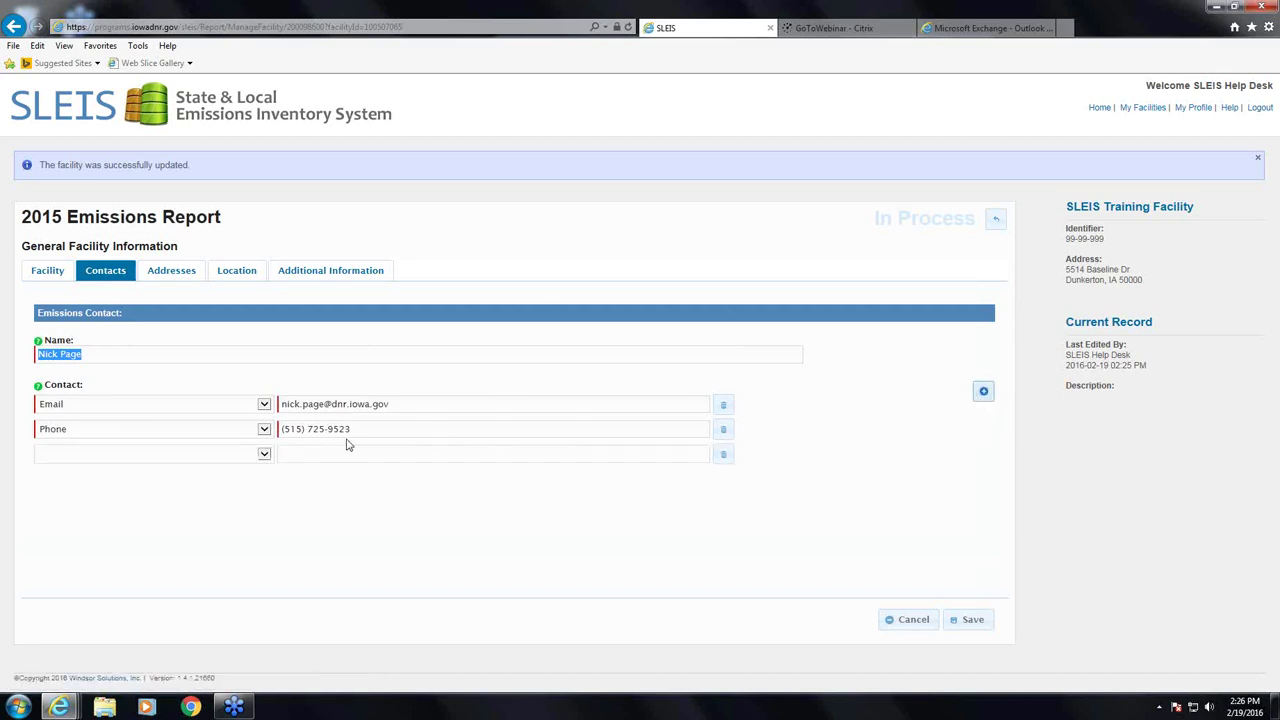
pyautogui.click(264, 456)
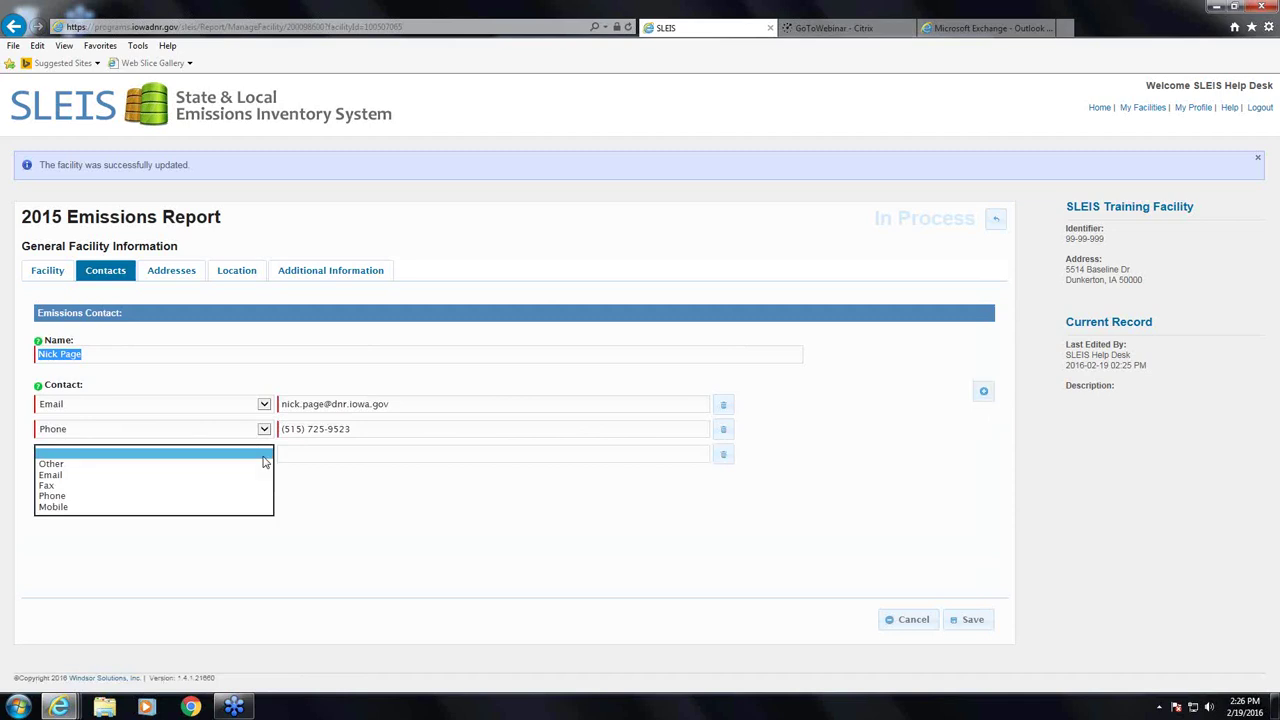
pyautogui.click(208, 487)
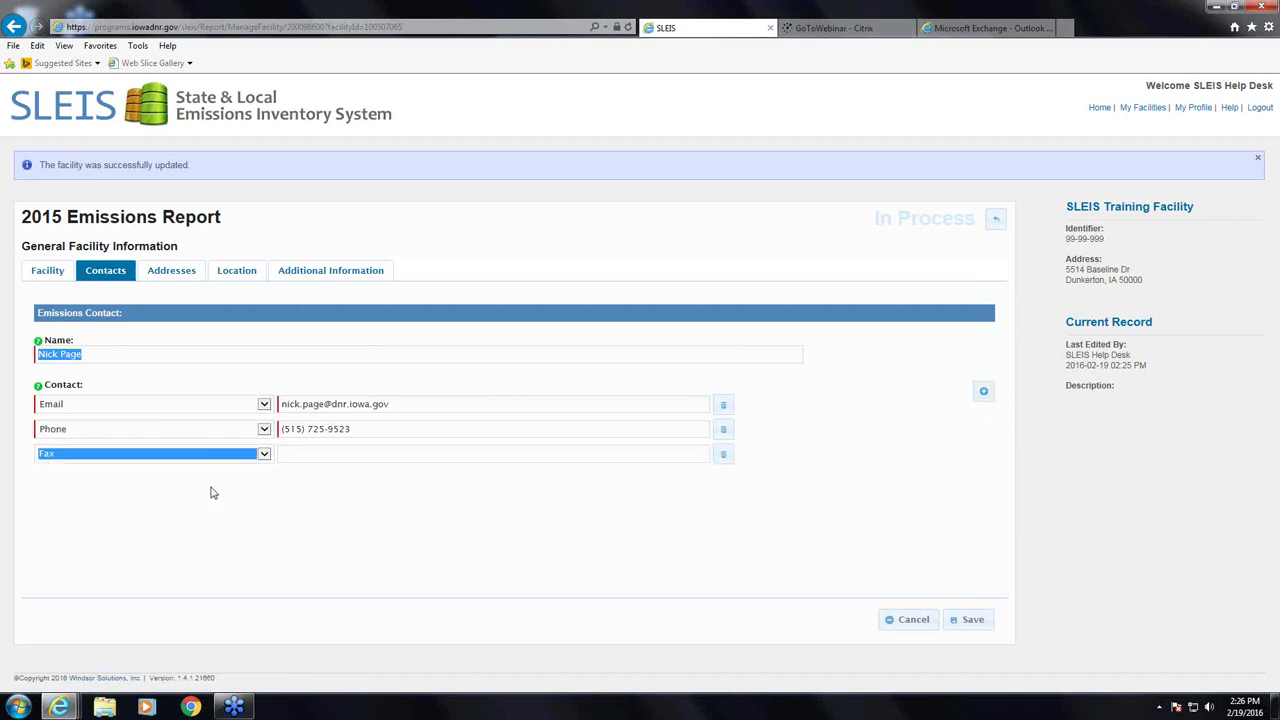
pyautogui.click(342, 455)
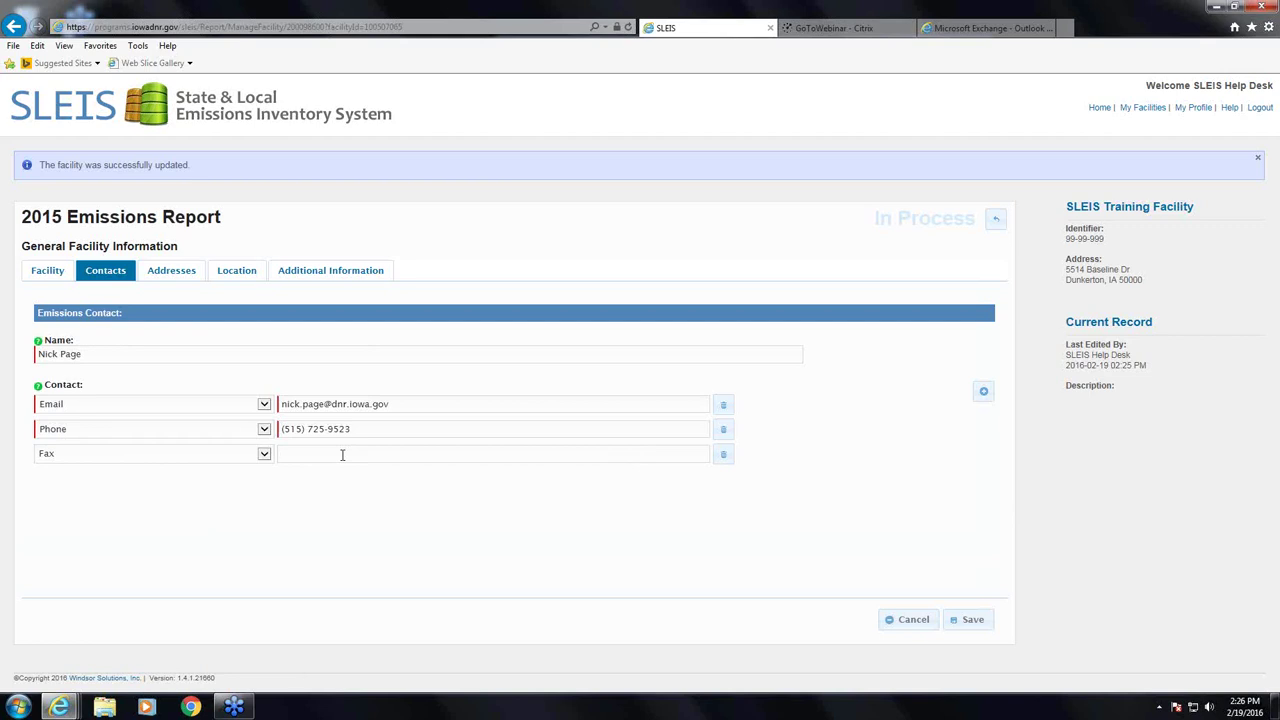
pyautogui.write('01')
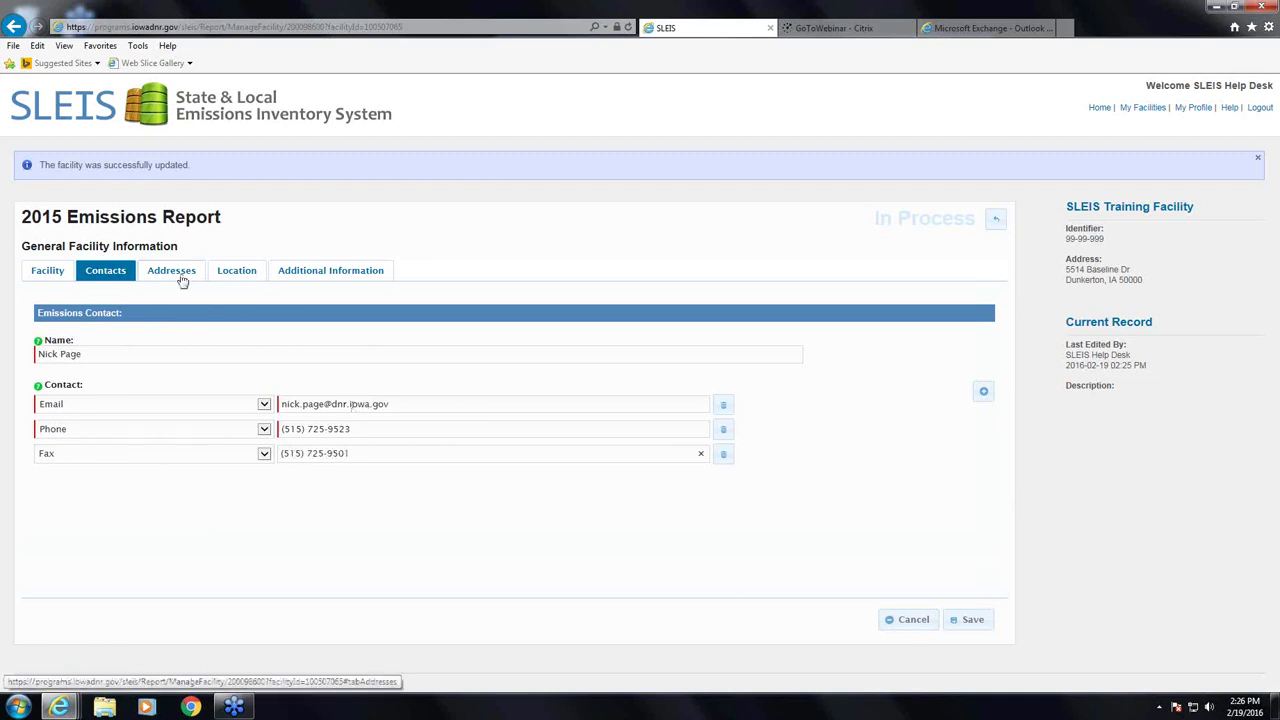
# - On the Addresses tab, delete the Mailing address's Locality value
pyautogui.click(178, 272)
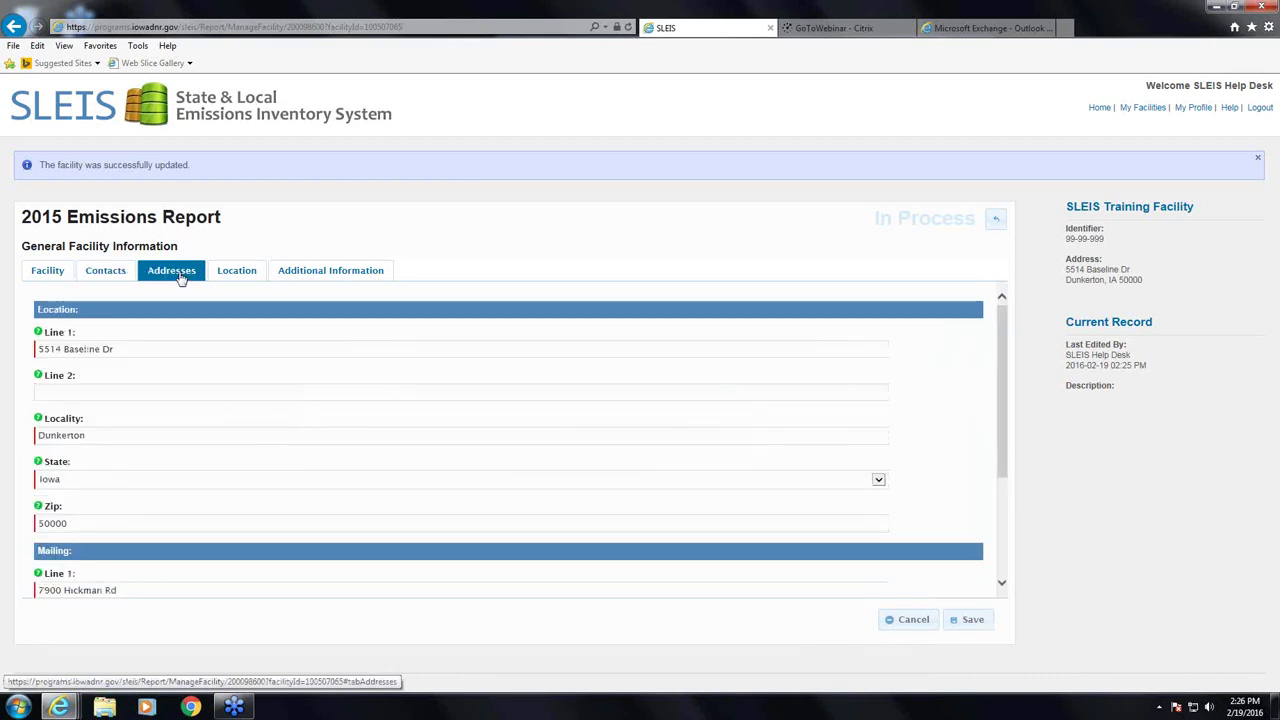
pyautogui.scroll(-1, 125, 347)
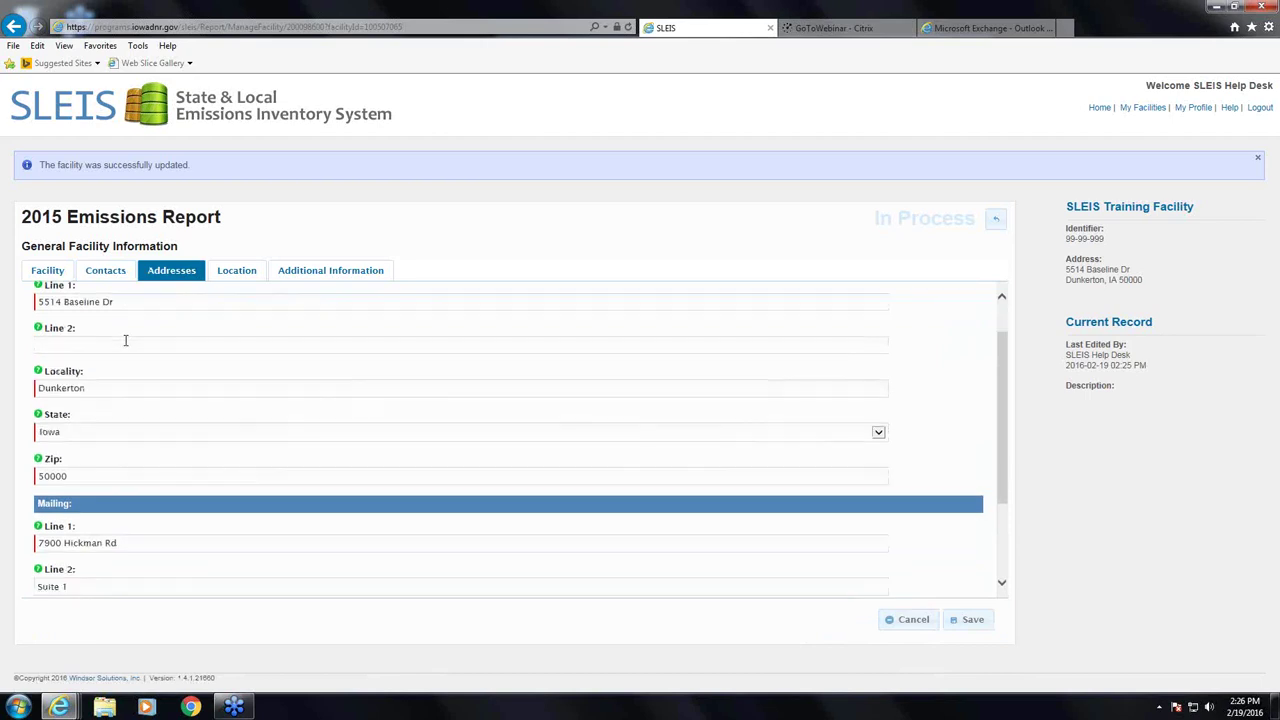
pyautogui.scroll(1, 123, 340)
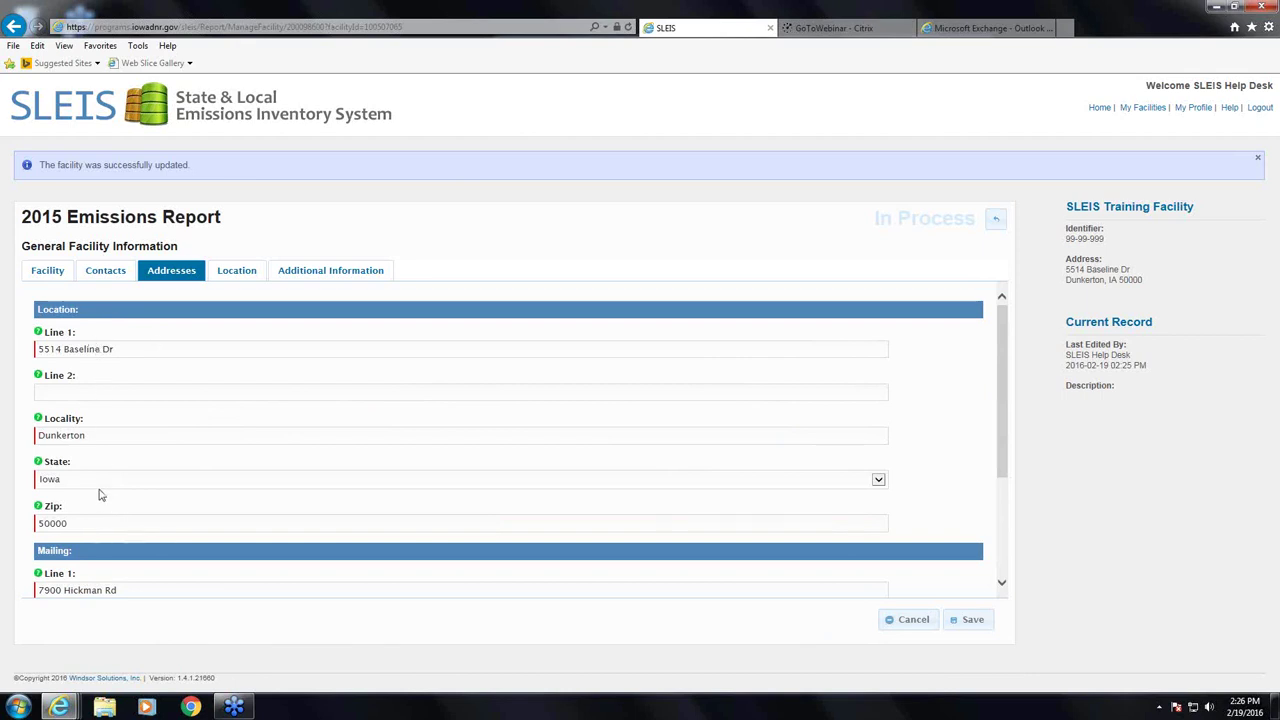
pyautogui.scroll(-4, 98, 497)
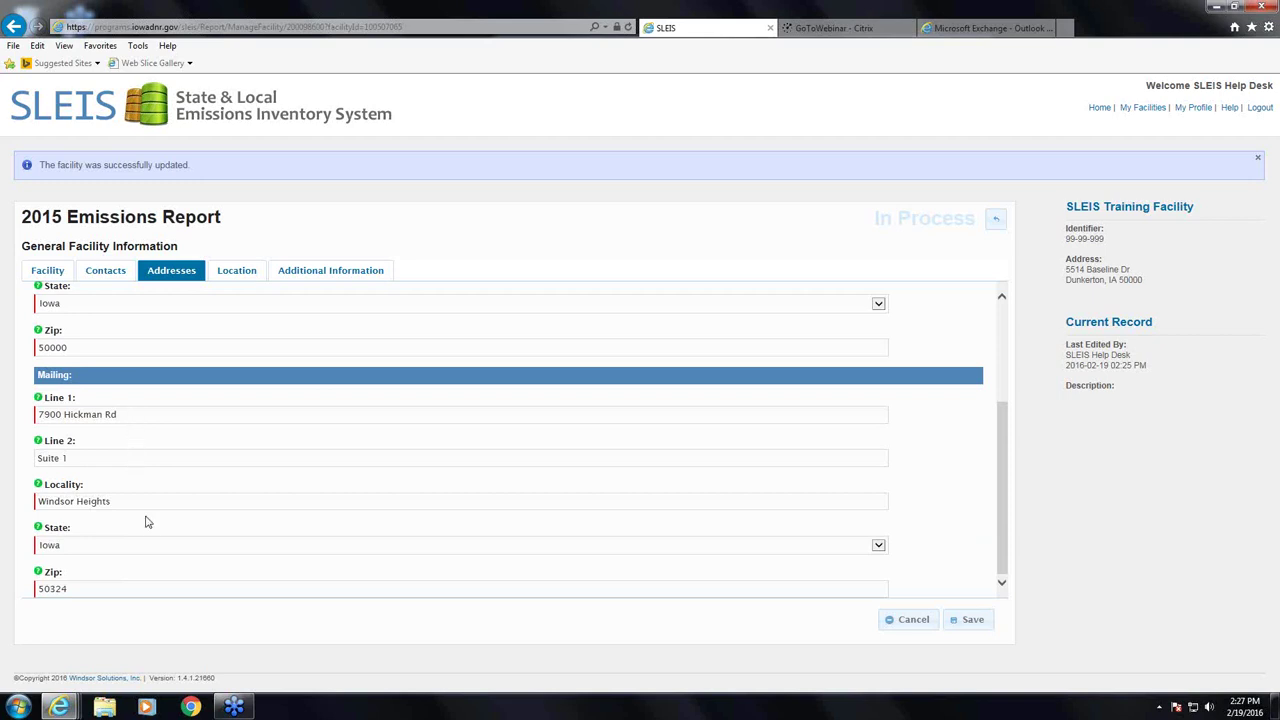
pyautogui.moveTo(145, 504); pyautogui.dragTo(20, 504)
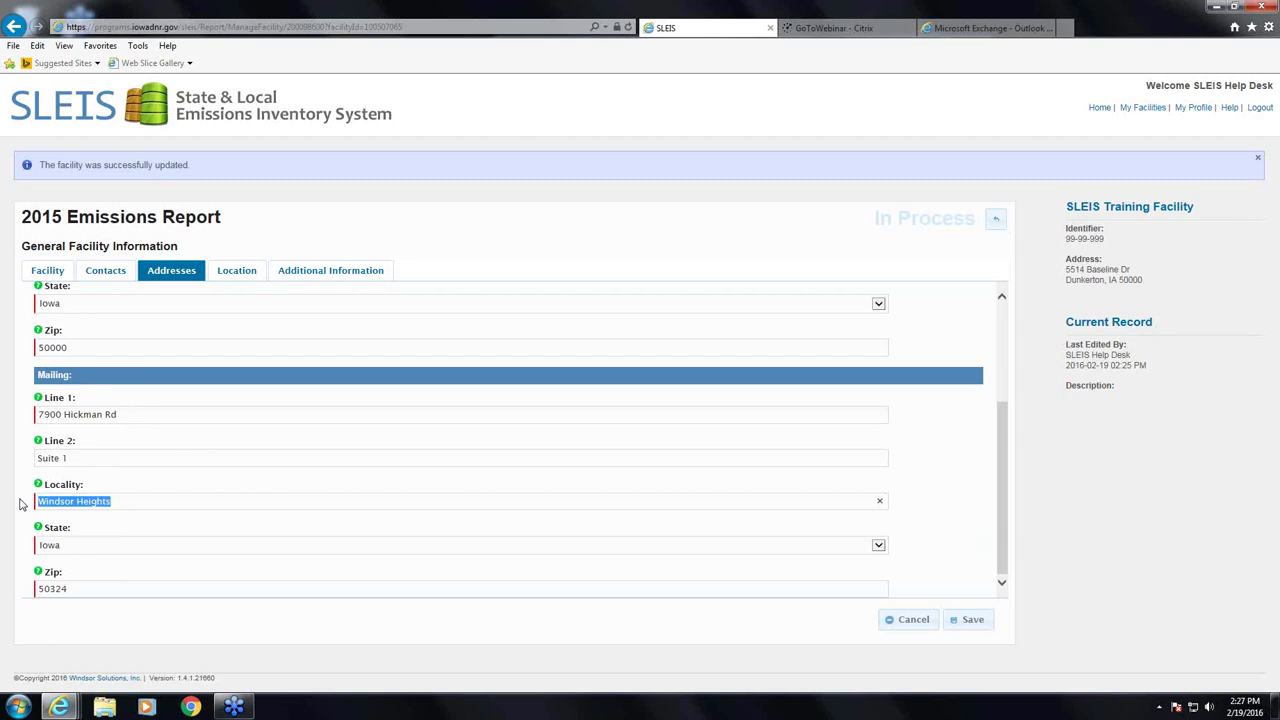
pyautogui.press('Delete')
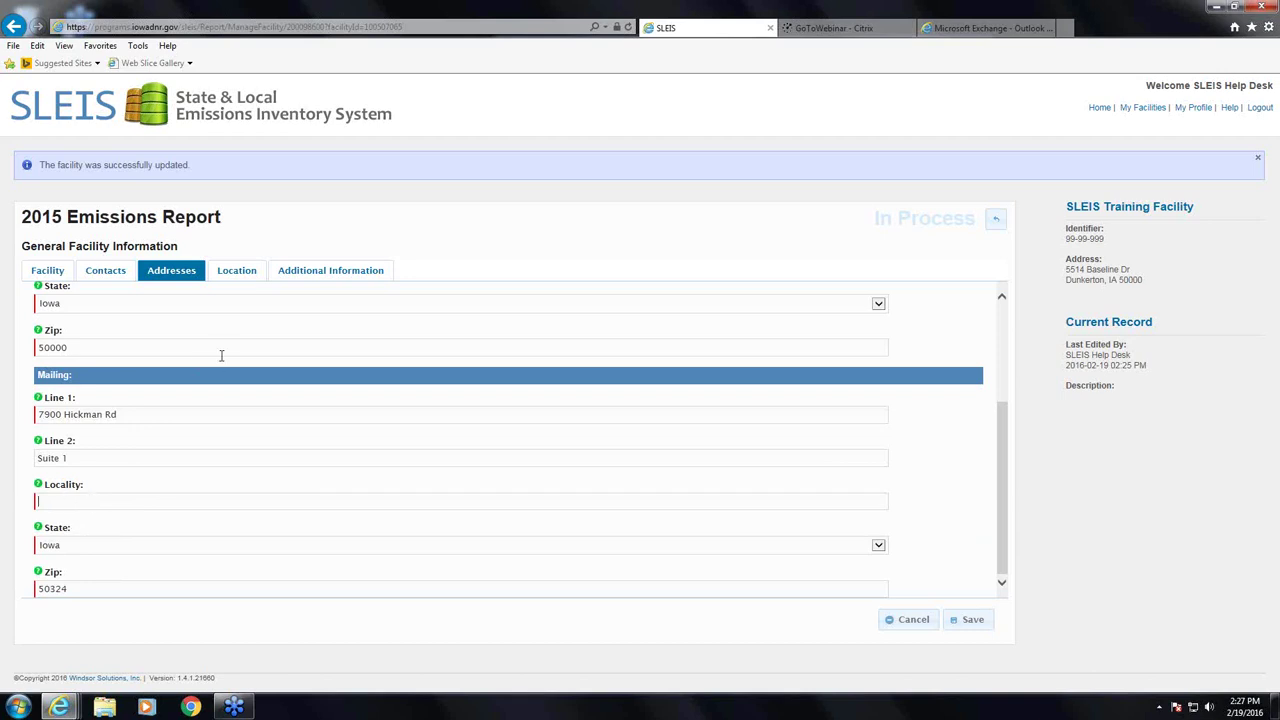
# - Clear the UTM Zone, UTM Y and UTM X values on the Location tab
pyautogui.click(237, 272)
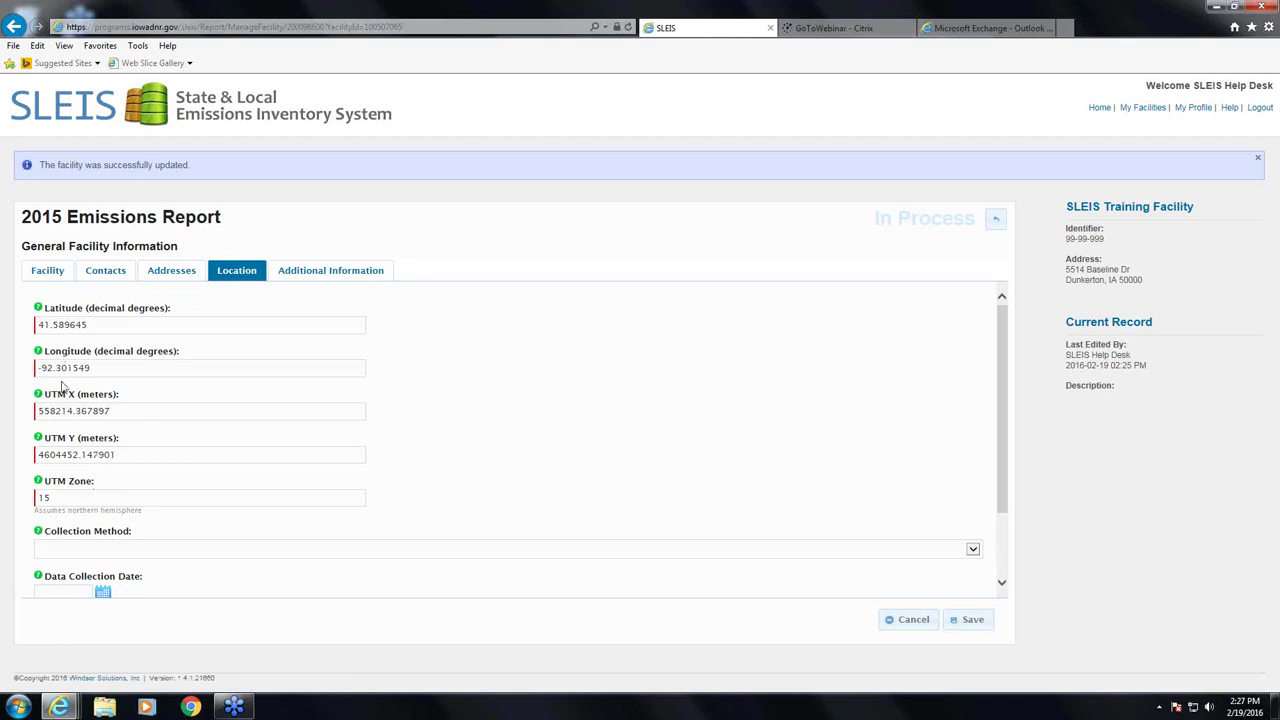
pyautogui.moveTo(68, 497); pyautogui.dragTo(2, 481)
pyautogui.press('BackSpace')
pyautogui.moveTo(126, 456); pyautogui.dragTo(38, 457)
pyautogui.press('BackSpace')
pyautogui.moveTo(131, 409); pyautogui.dragTo(22, 406)
pyautogui.press('BackSpace')
# - Replace the longitude with -91.526598 so UTM X, UTM Y and zone recalculate
pyautogui.click(113, 366)
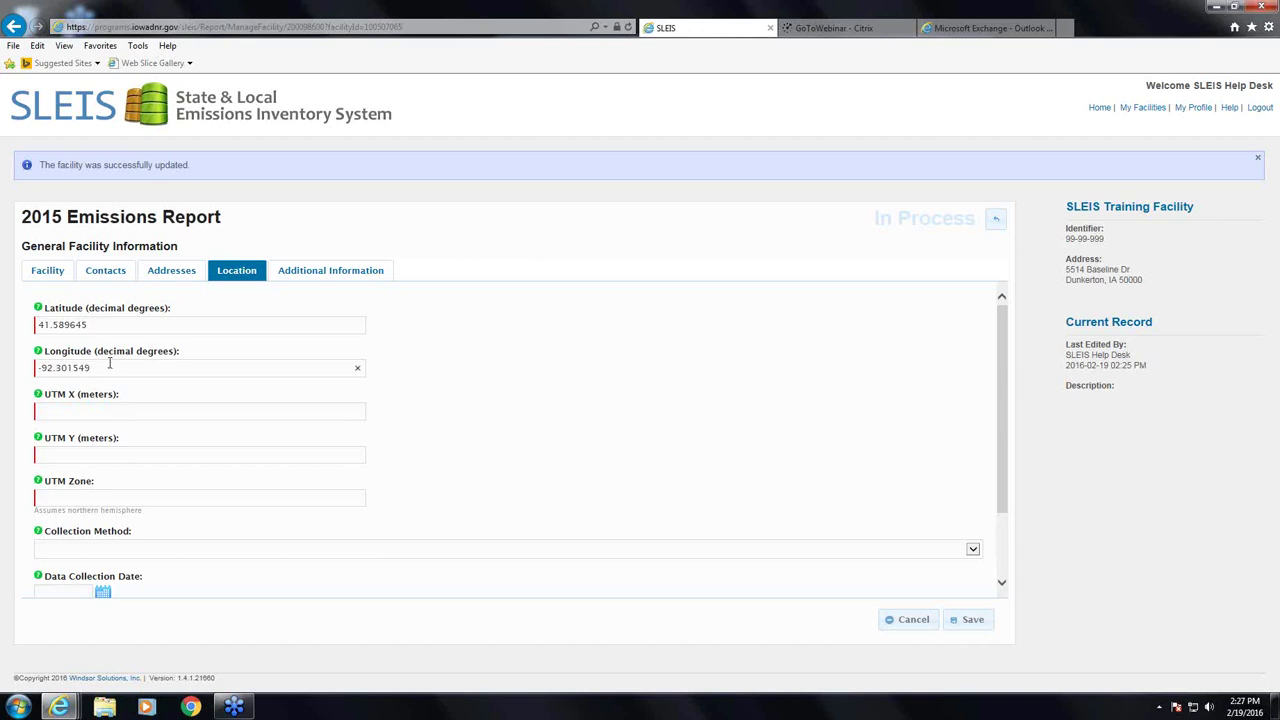
pyautogui.moveTo(108, 366); pyautogui.dragTo(2, 371)
pyautogui.press('BackSpace')
pyautogui.write('-91.52655')
pyautogui.write('3')
pyautogui.click(63, 411)
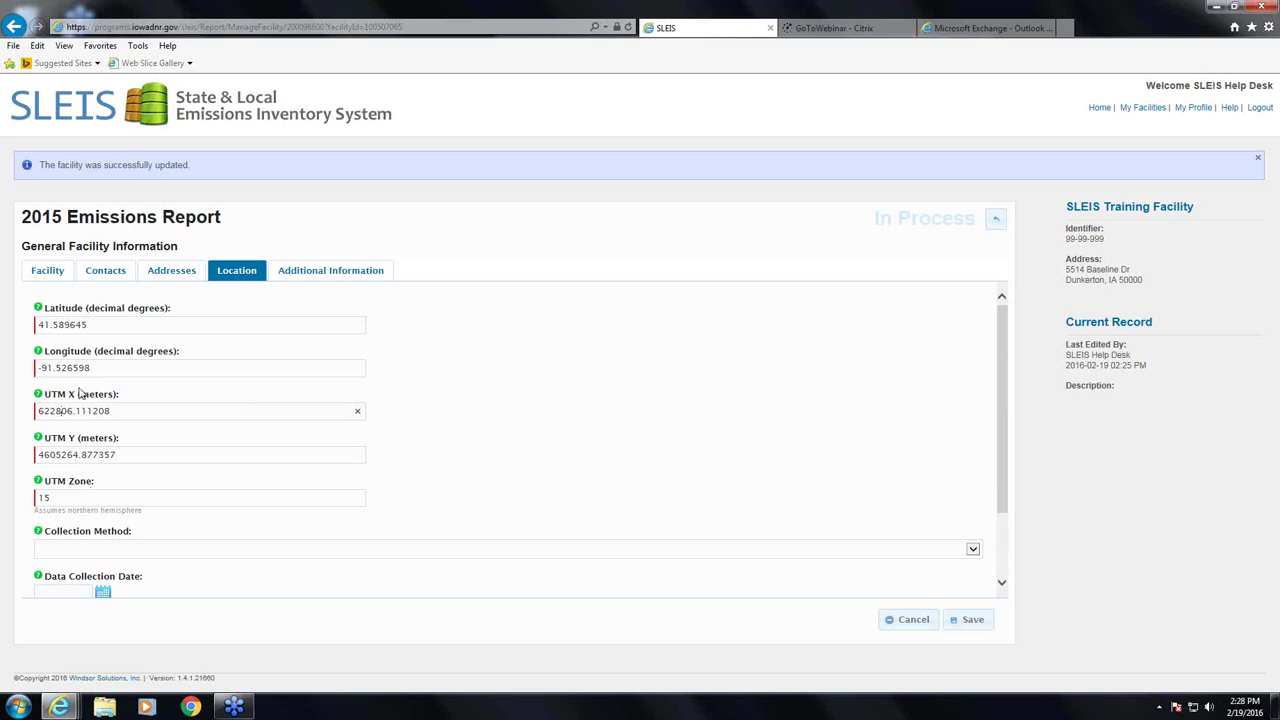
pyautogui.moveTo(74, 324); pyautogui.dragTo(58, 318)
pyautogui.tripleClick(107, 371)
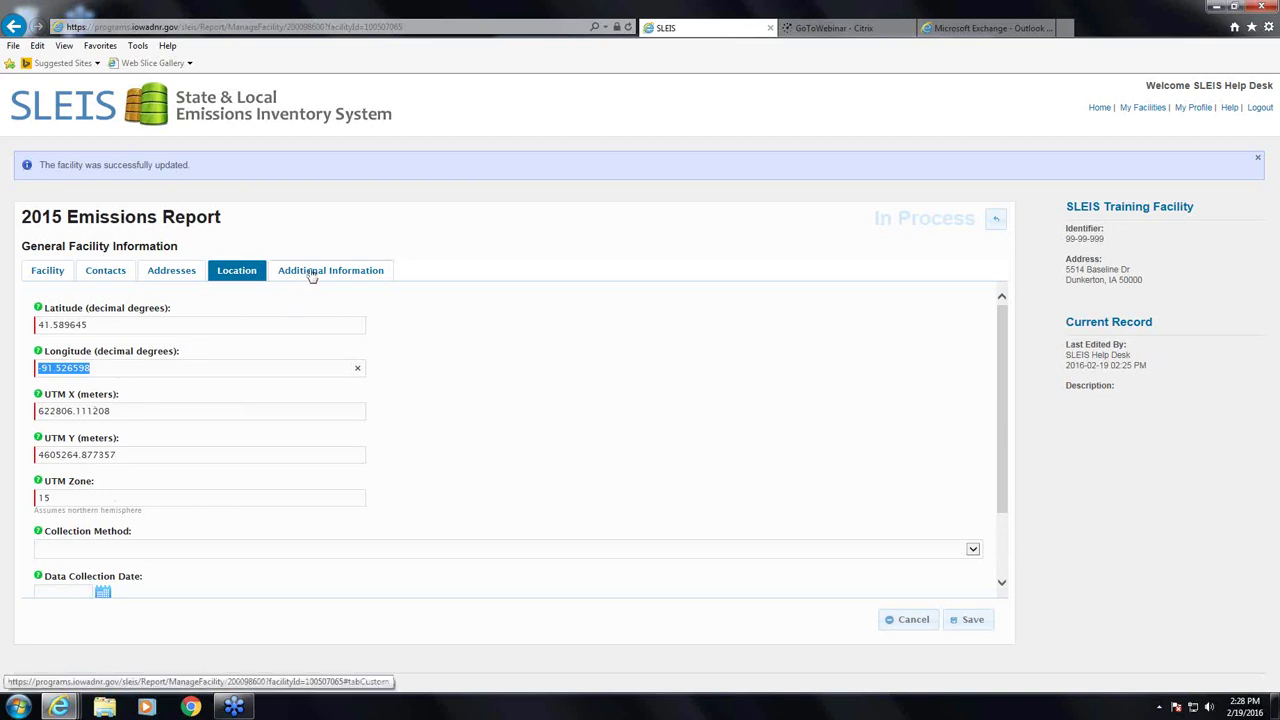
# - Visit Facility Employee Count and Secondary NAICS under Additional Information, then attempt a save that fails validation
pyautogui.click(312, 276)
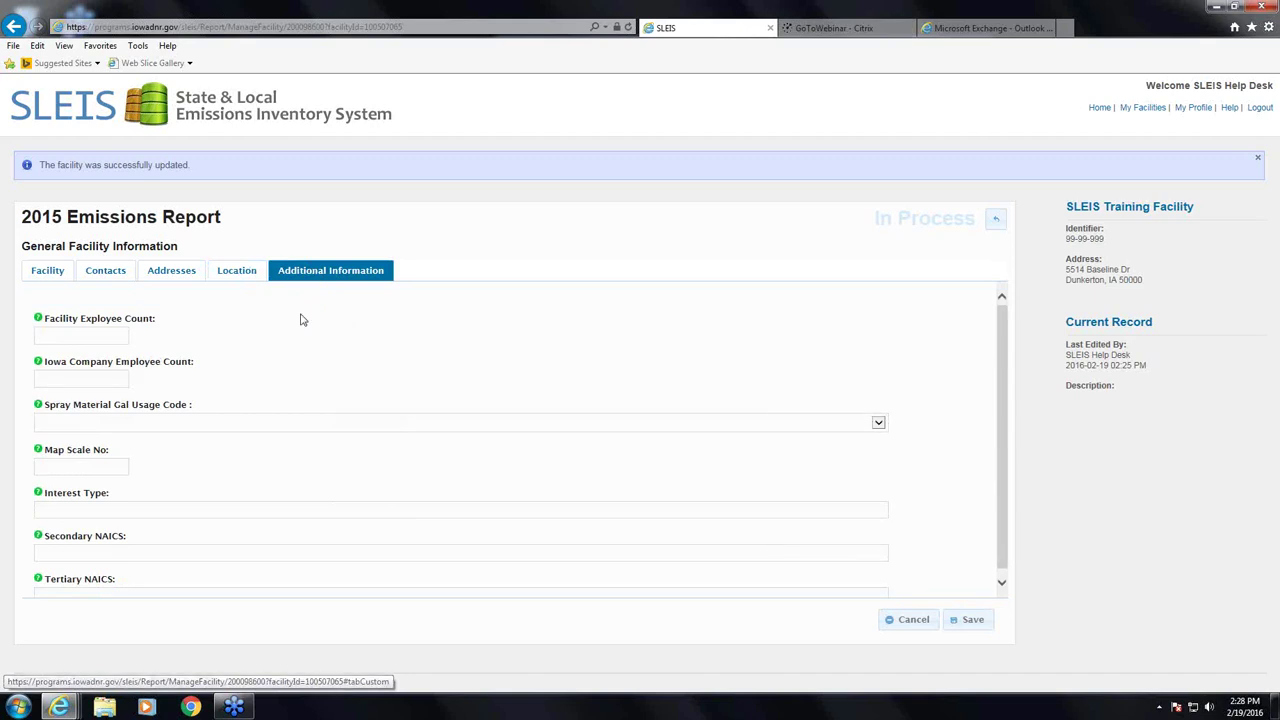
pyautogui.click(88, 334)
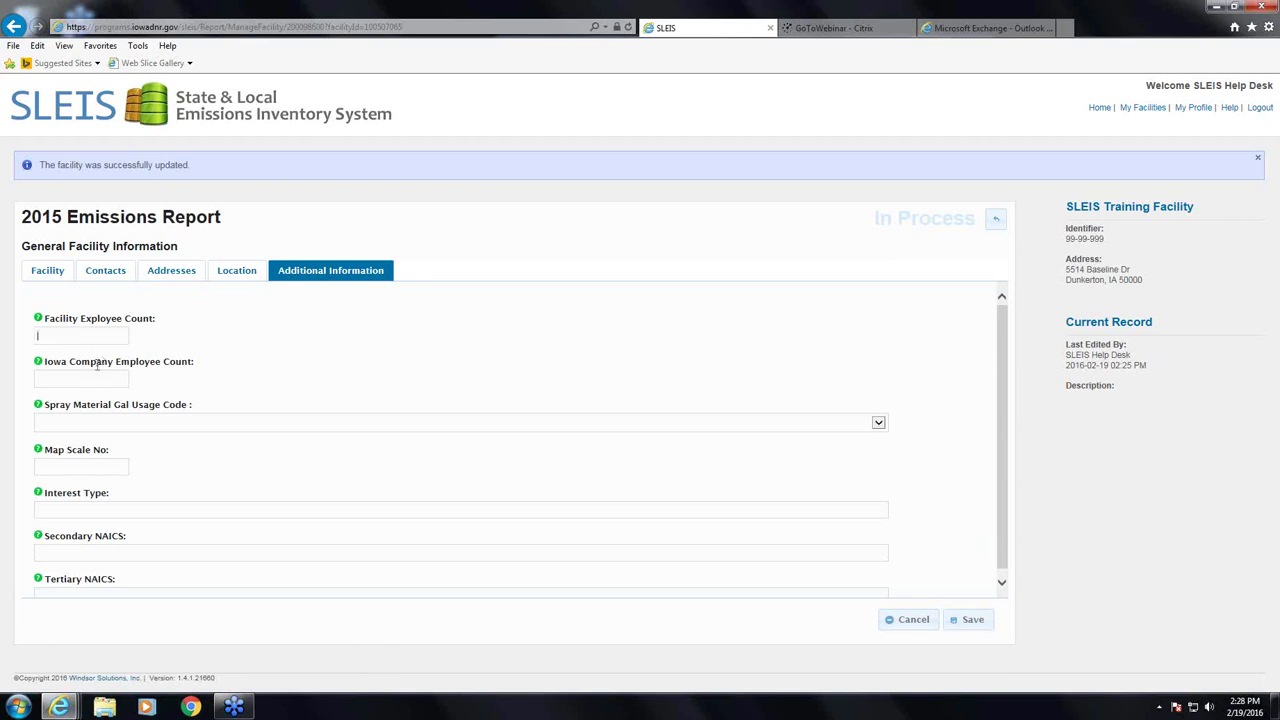
pyautogui.scroll(-1, 97, 371)
pyautogui.click(91, 543)
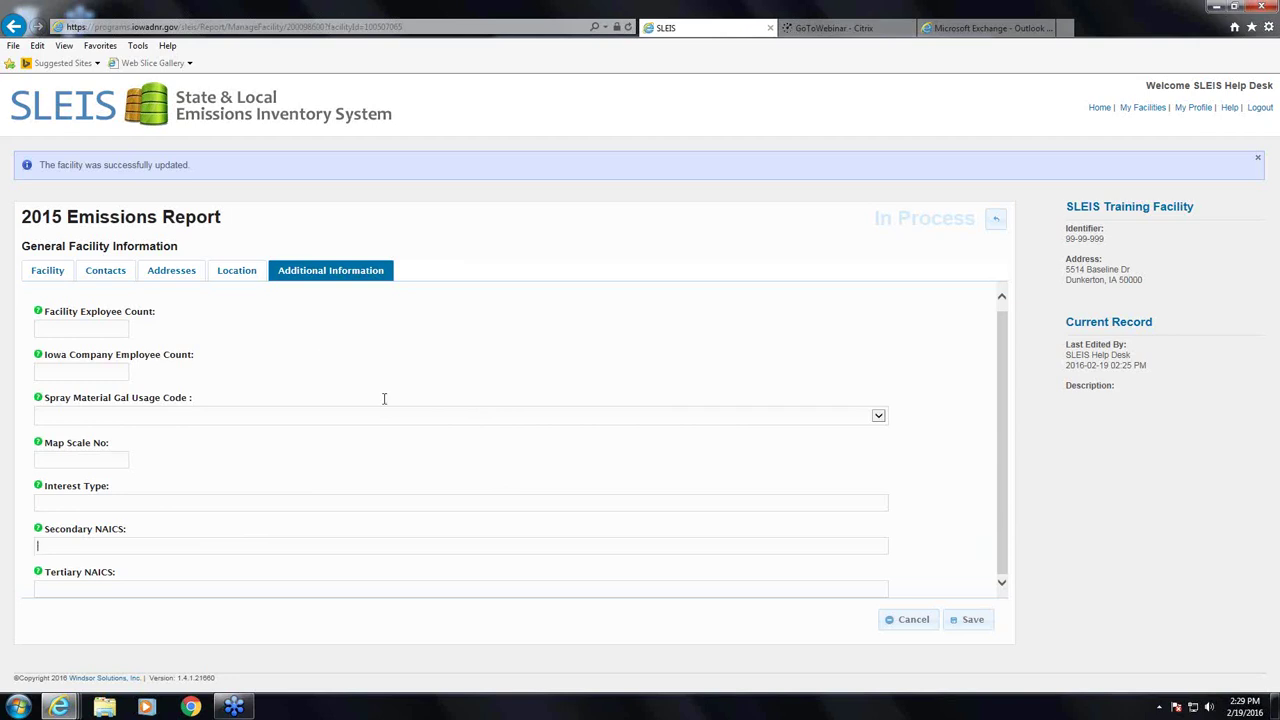
pyautogui.click(976, 622)
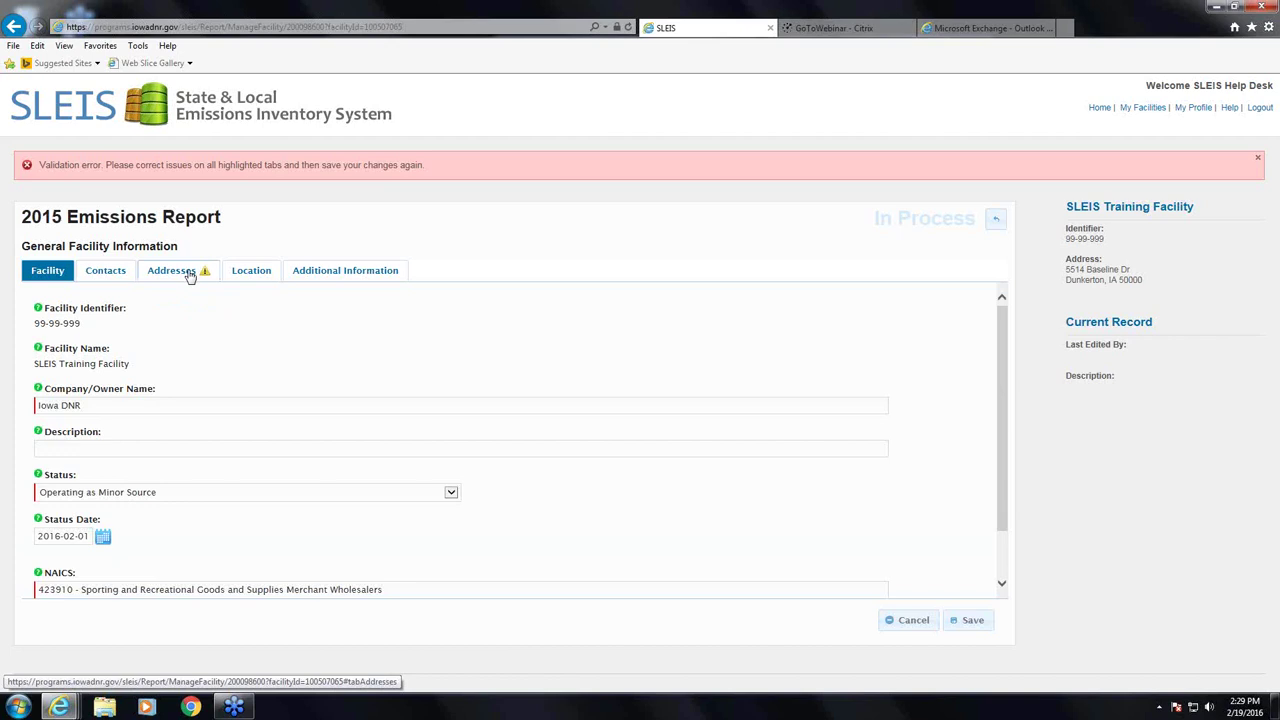
# - Enter Windsor Heights as the mailing Locality on the flagged Addresses tab
pyautogui.click(190, 272)
pyautogui.scroll(-3, 195, 375)
pyautogui.scroll(3, 195, 377)
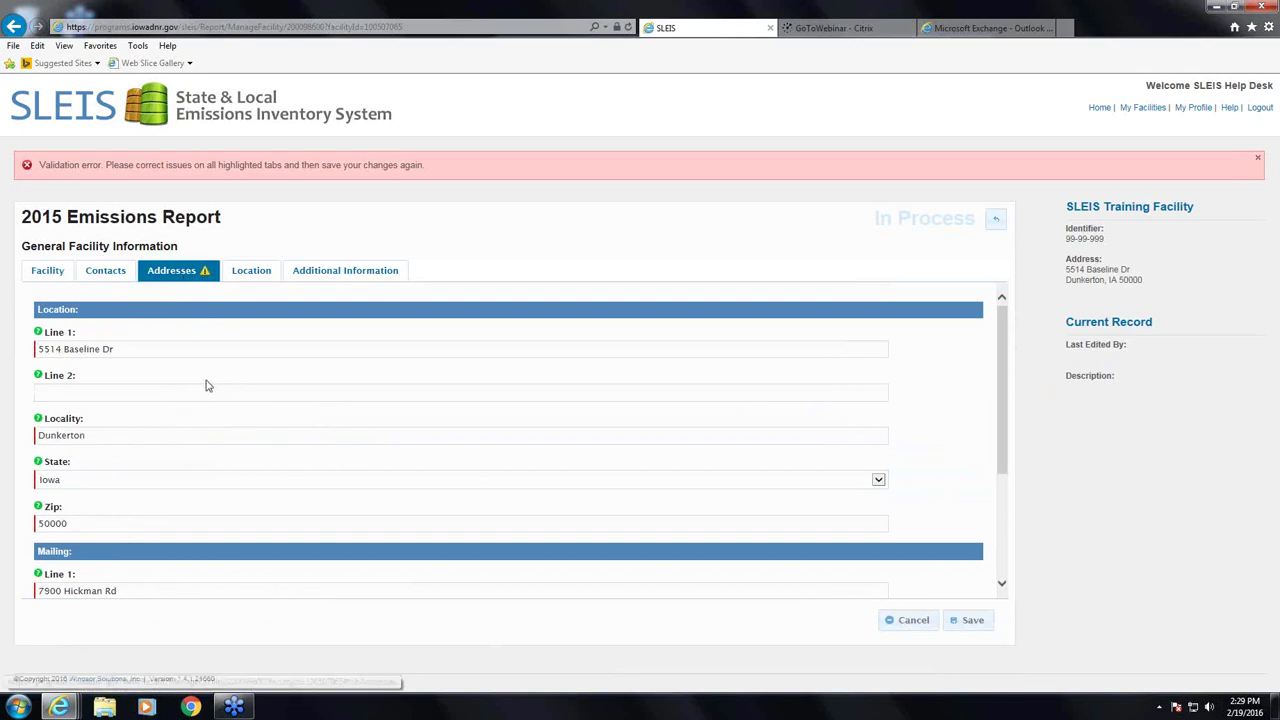
pyautogui.scroll(-3, 205, 383)
pyautogui.scroll(-1, 205, 385)
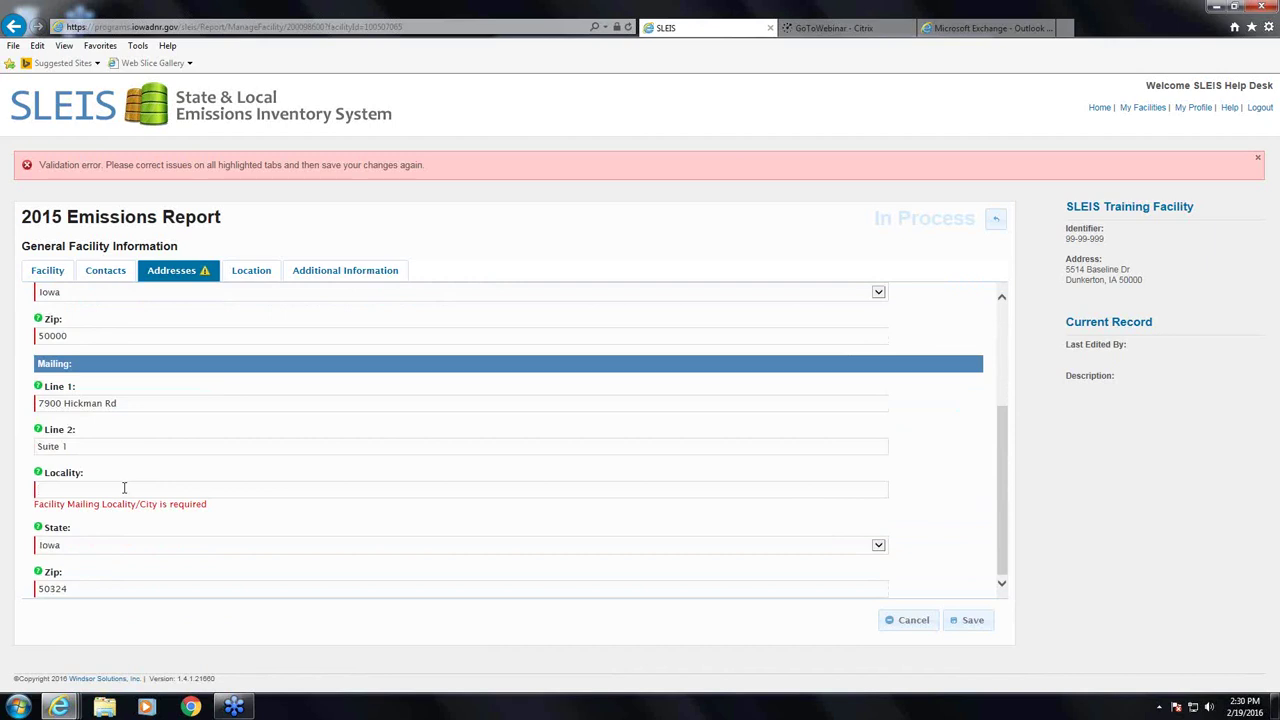
pyautogui.write('Windsor Heights')
# - Save the corrected record, then review the Location and Facility tabs
pyautogui.click(983, 626)
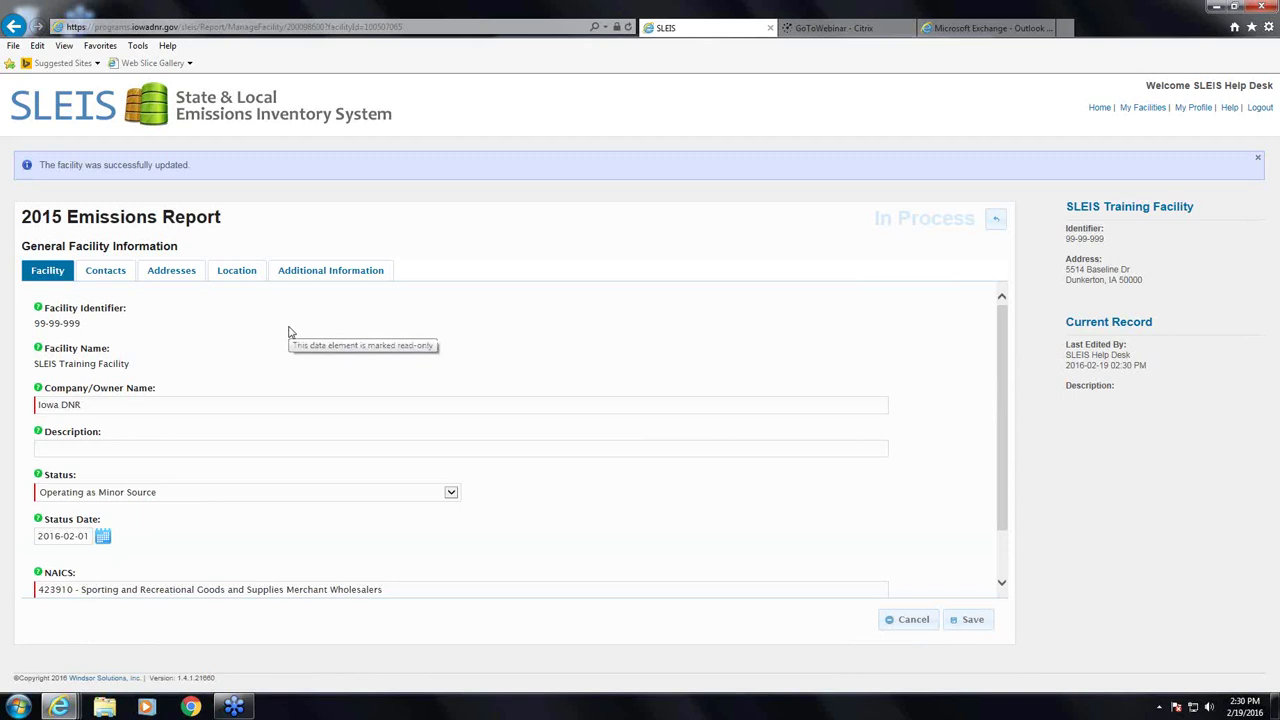
pyautogui.click(240, 272)
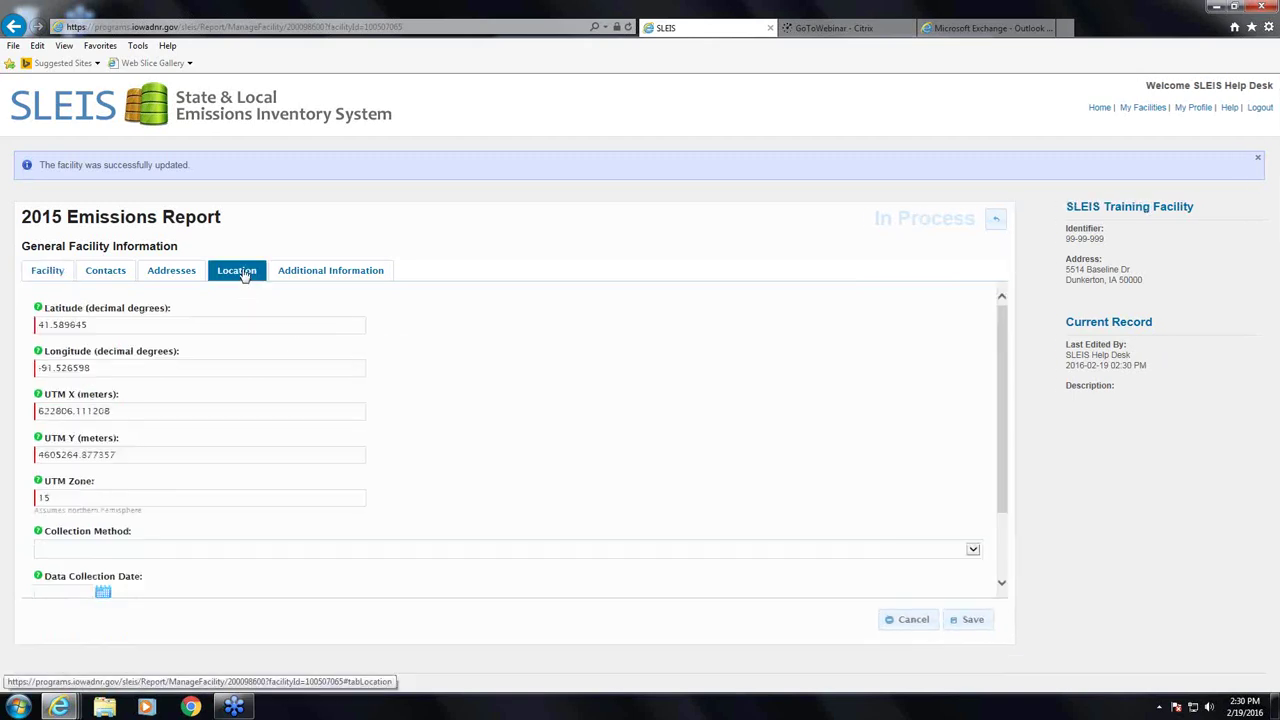
pyautogui.click(47, 274)
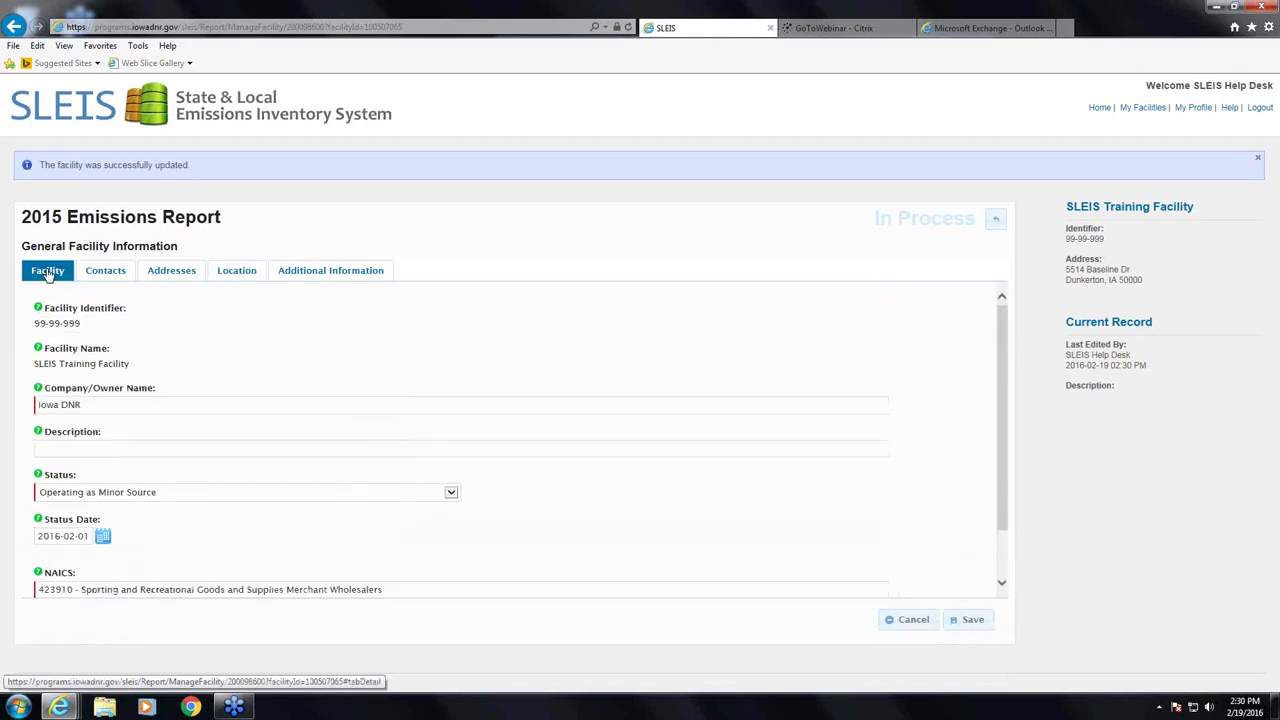